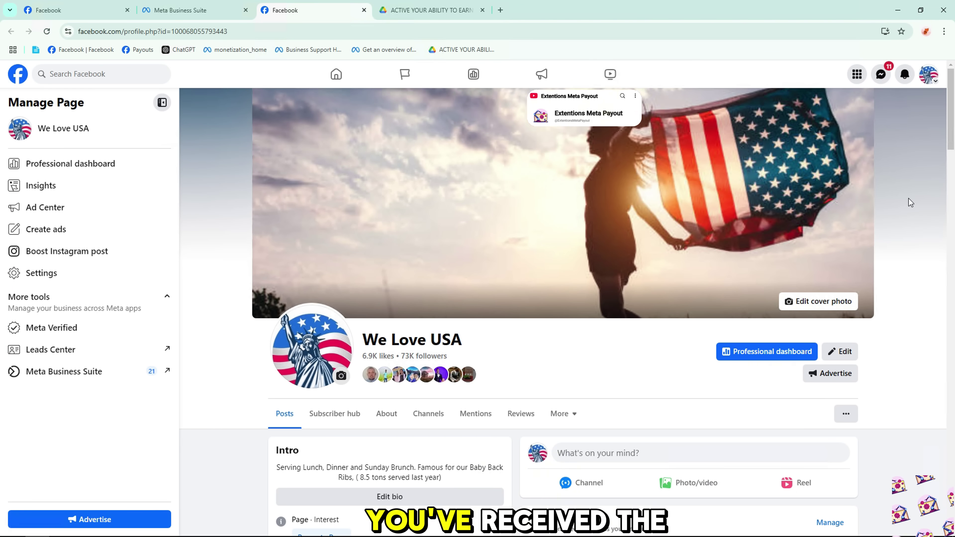
Open the notification about the Page's limited access to monetization tools and reload its Monetization Status page.
scroll(900, 202, down, 10)
scroll(900, 203, up, 10)
click(906, 77)
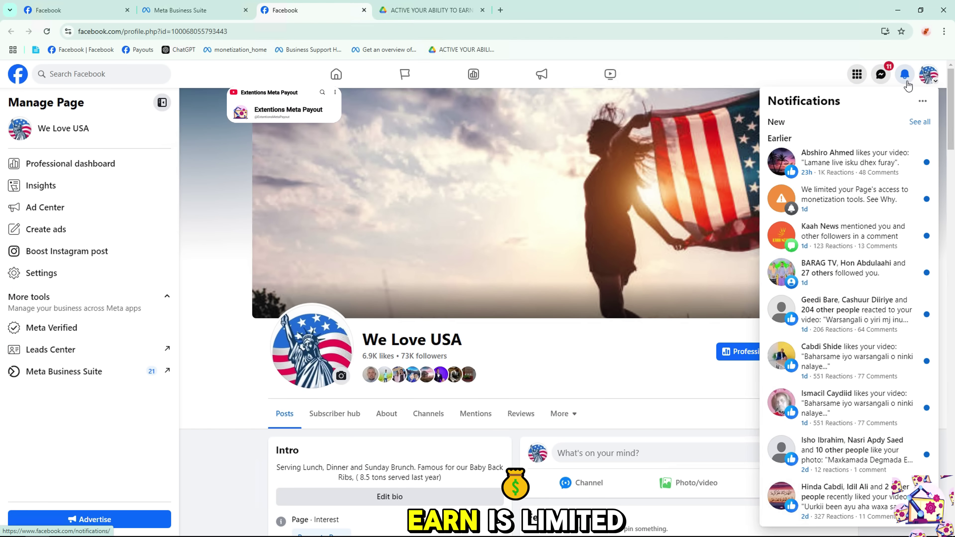
click(847, 204)
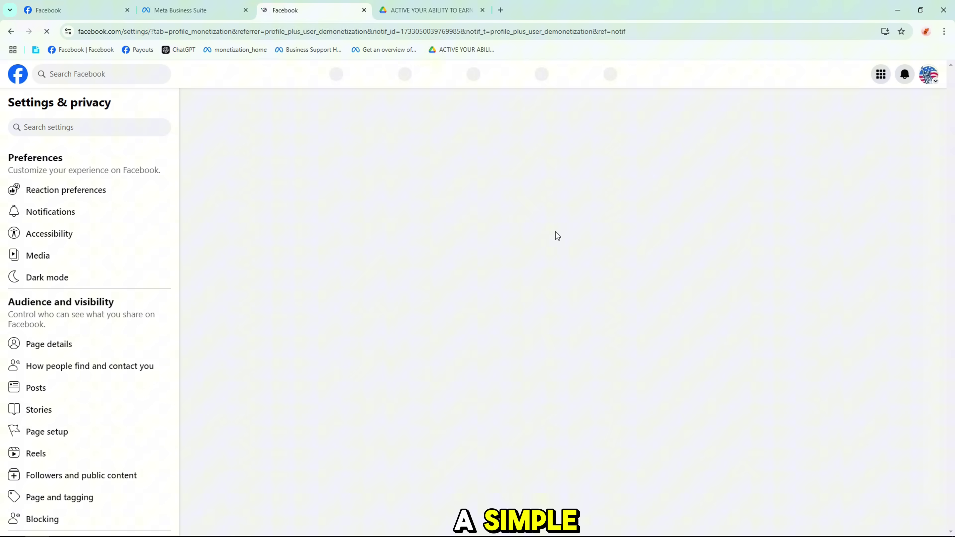
right_click(256, 170)
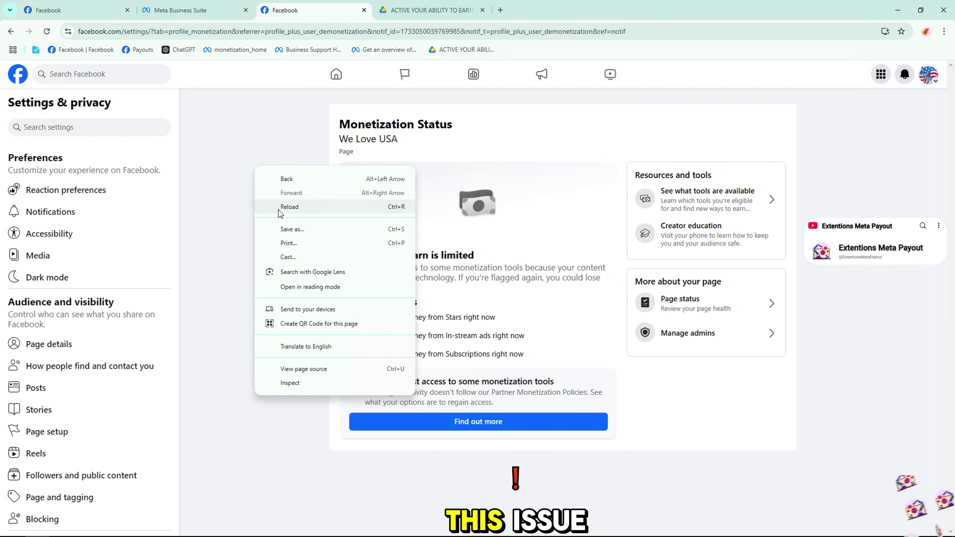
click(278, 210)
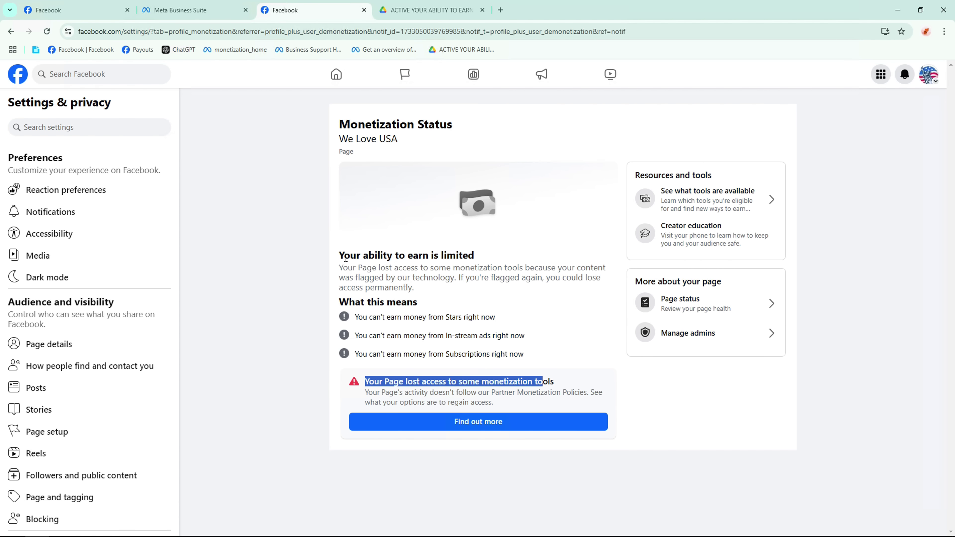
Review the details of why the Page lost access to some monetization tools, then return to Monetization Status and reload it.
click(473, 422)
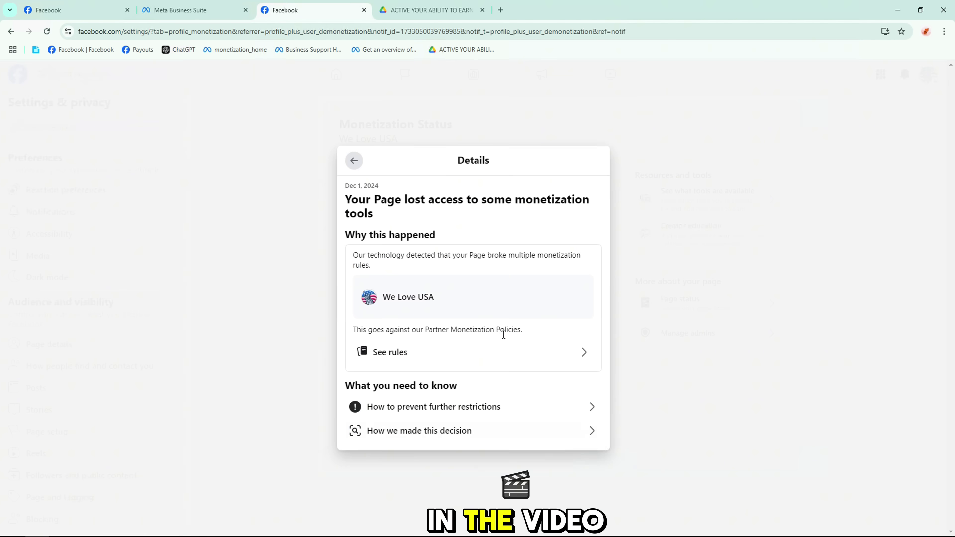
triple_click(370, 208)
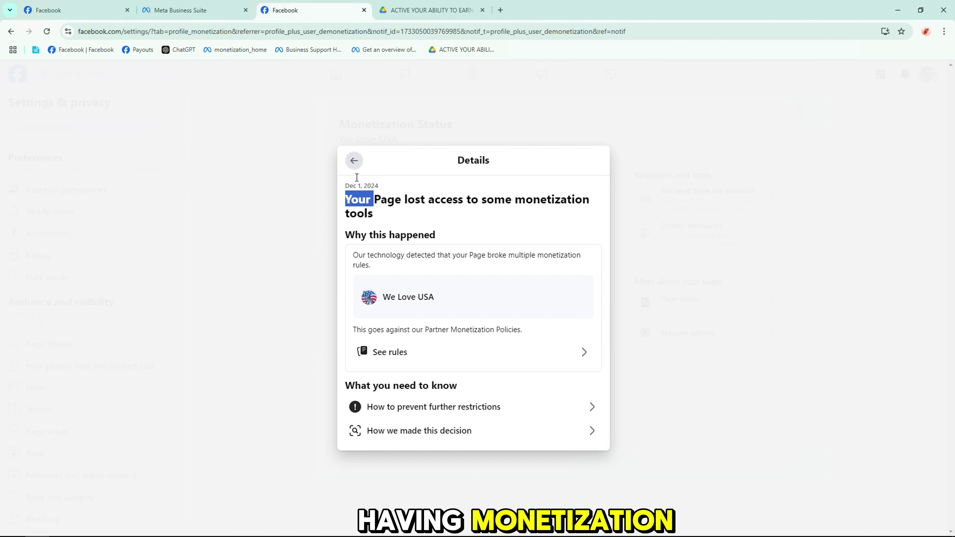
click(354, 160)
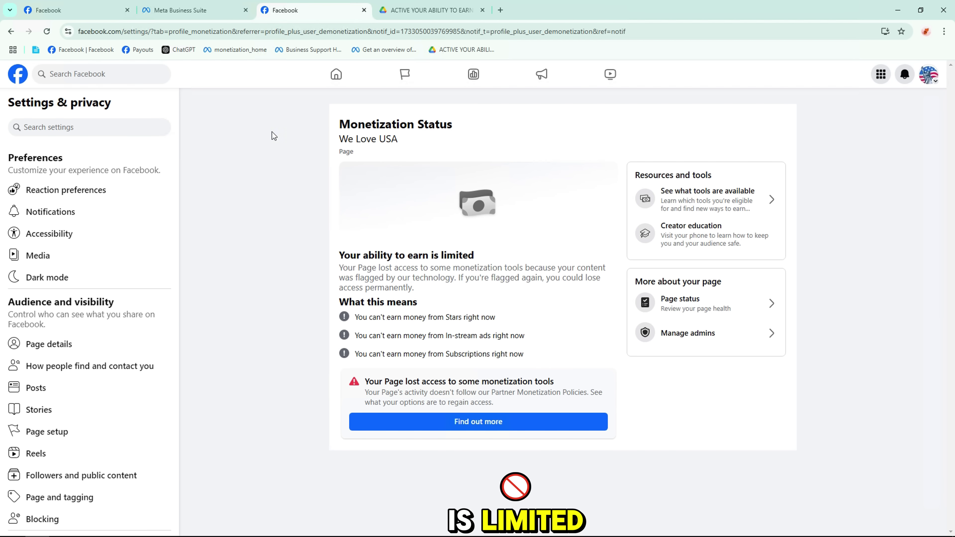
right_click(263, 123)
click(292, 165)
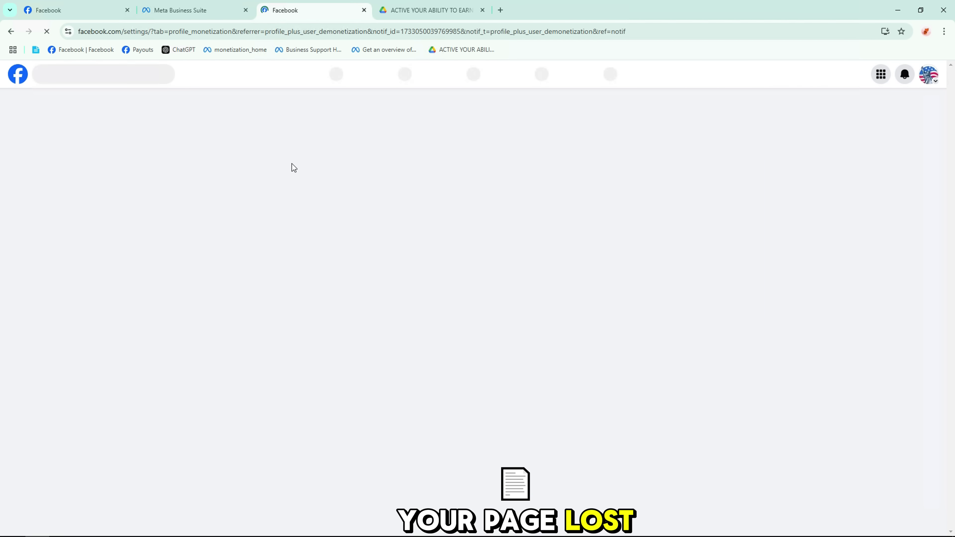
Download ACTIVE YOUR ABILITY TO EARN IS LIMITED.zip from the open Google Drive page.
click(390, 5)
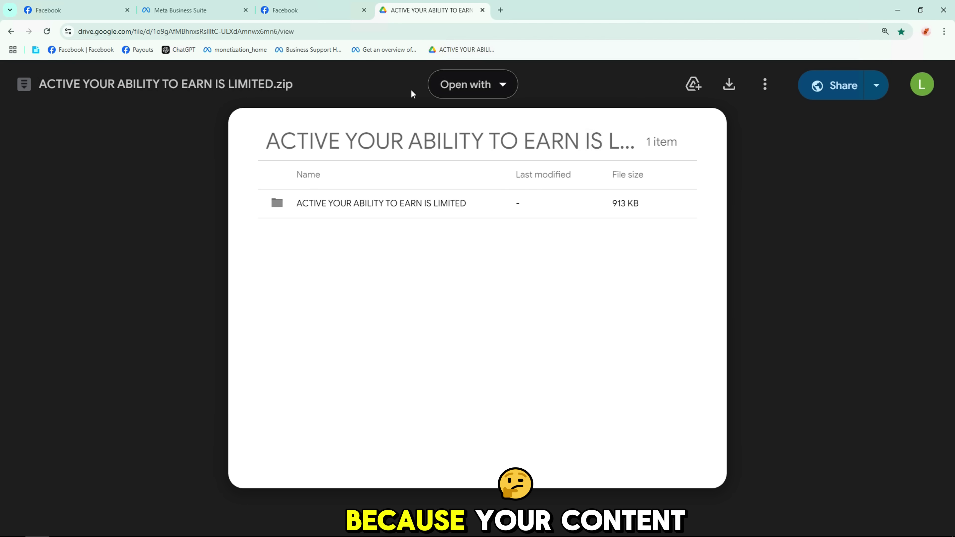
click(730, 89)
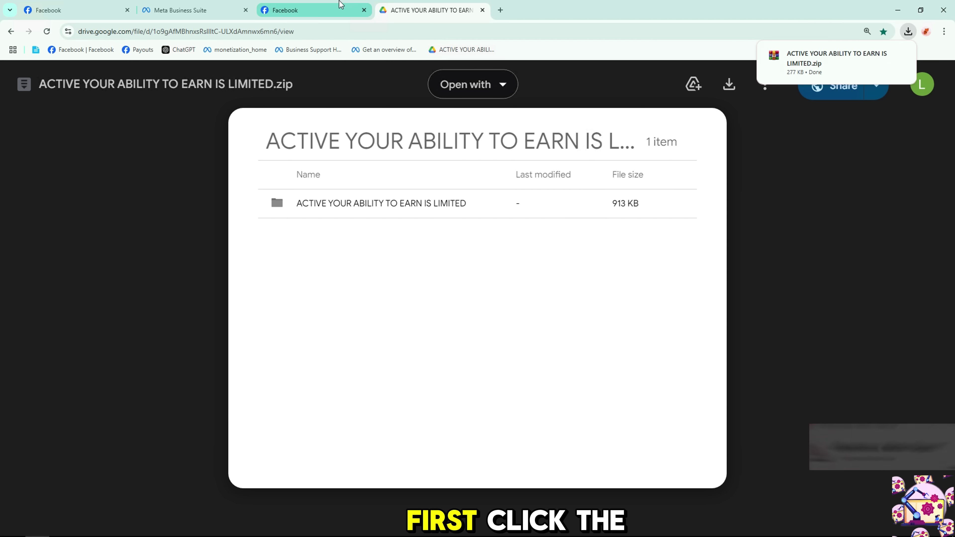
Open the browser's extension management page.
click(313, 10)
click(944, 33)
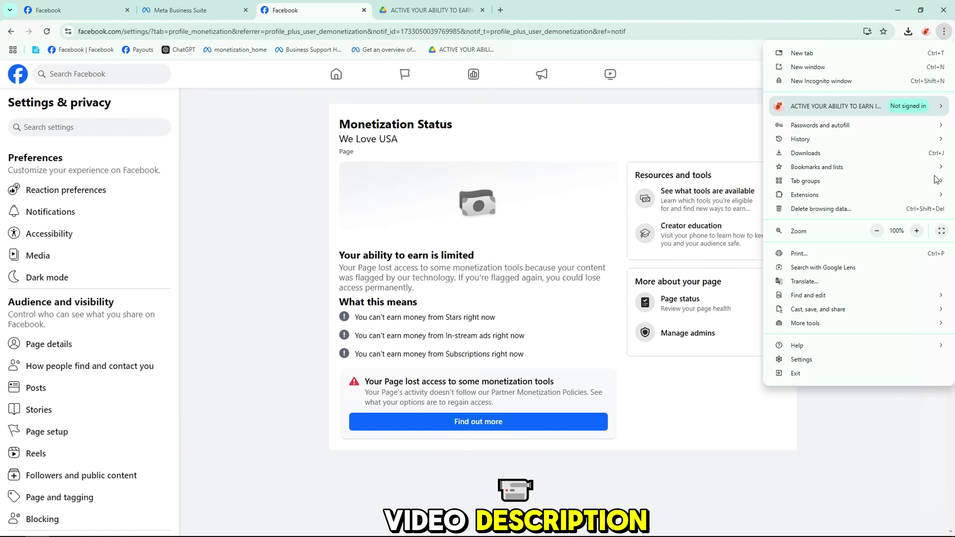
mouse_move(799, 194)
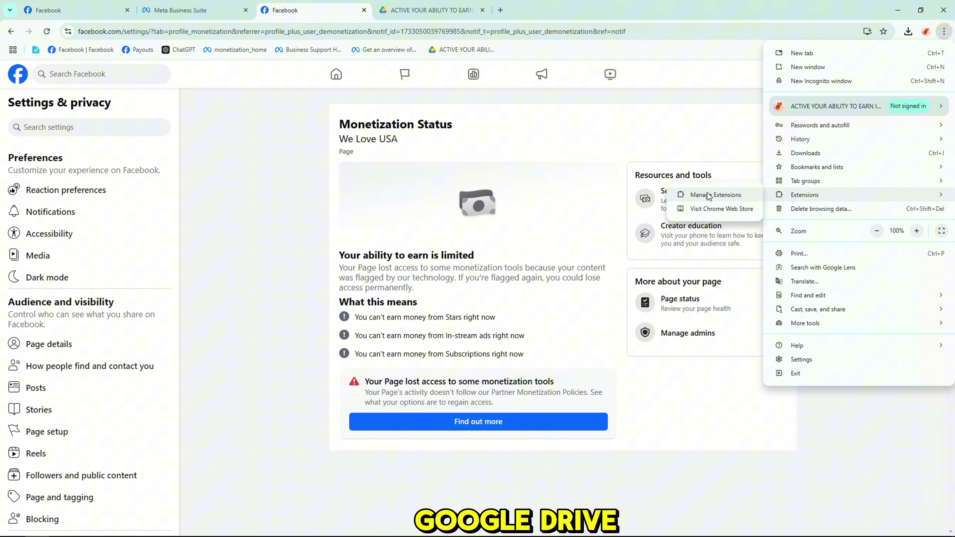
click(699, 196)
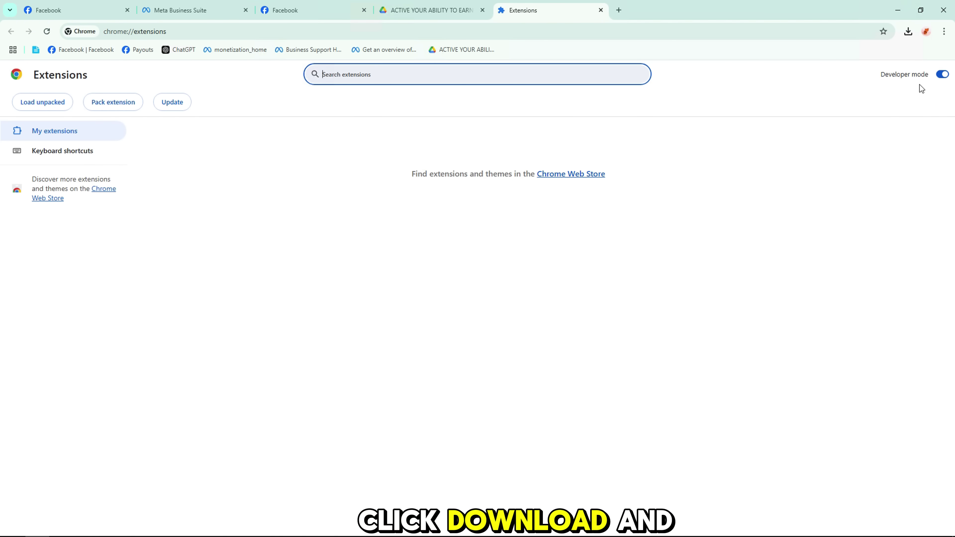
Show the downloaded zip in its folder and extract it to a subfolder named ACTIVE YOUR ABILITY TO EARN IS LIMITED.
click(909, 31)
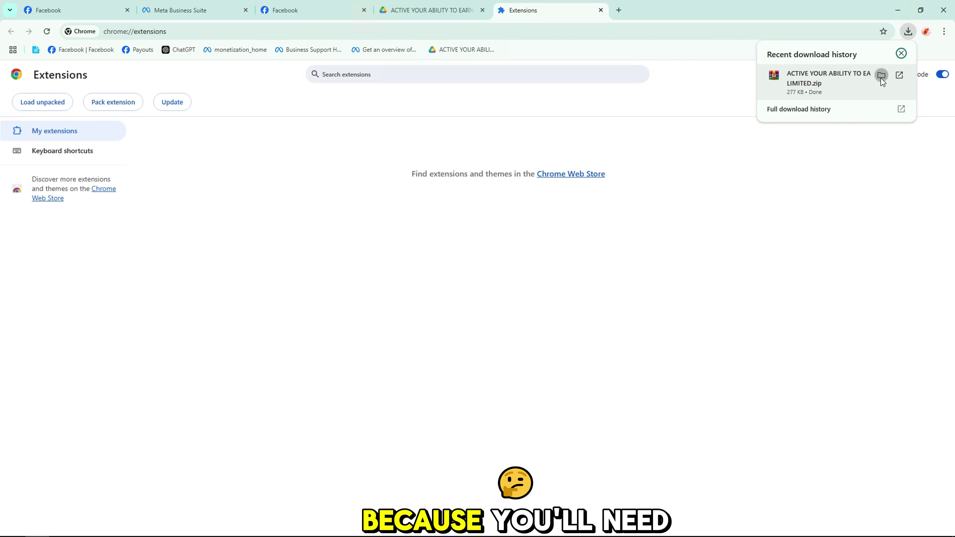
click(881, 75)
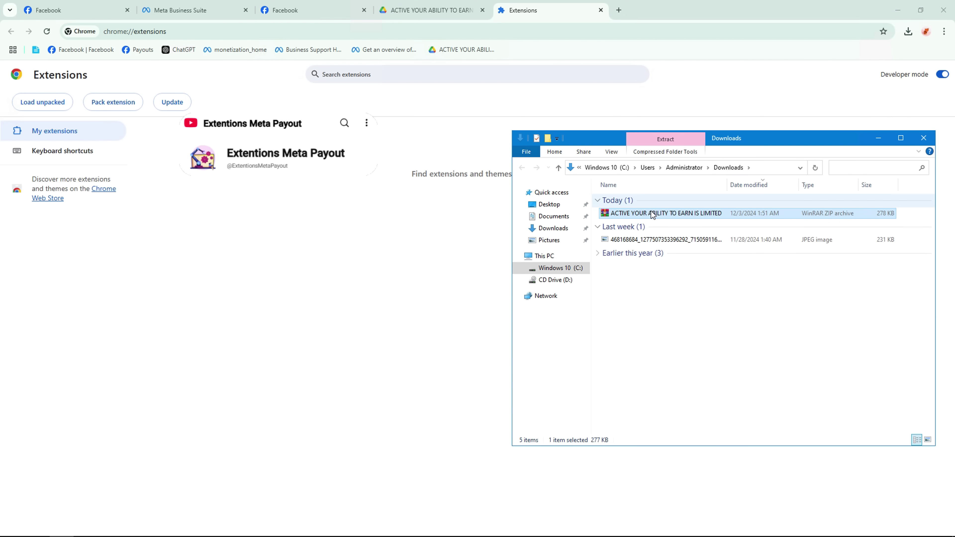
right_click(650, 212)
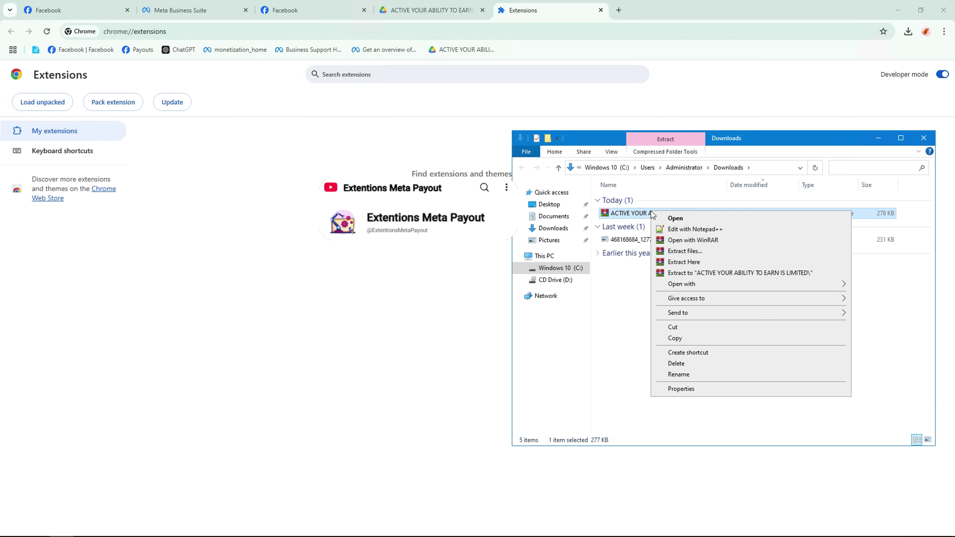
click(675, 273)
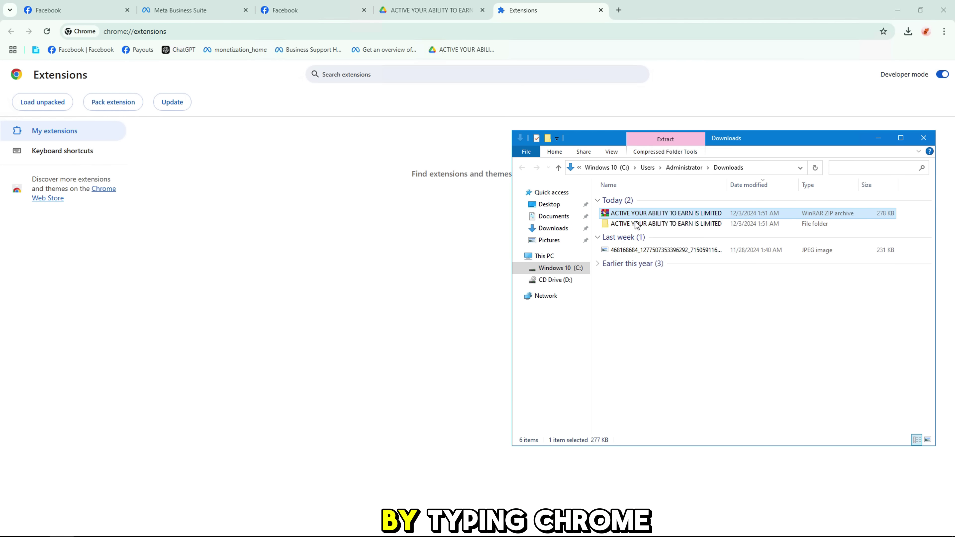
Install the unpacked extension from inside the extracted folder on the Extensions page and pin it to the browser toolbar.
double_click(636, 222)
drag(639, 202, 339, 176)
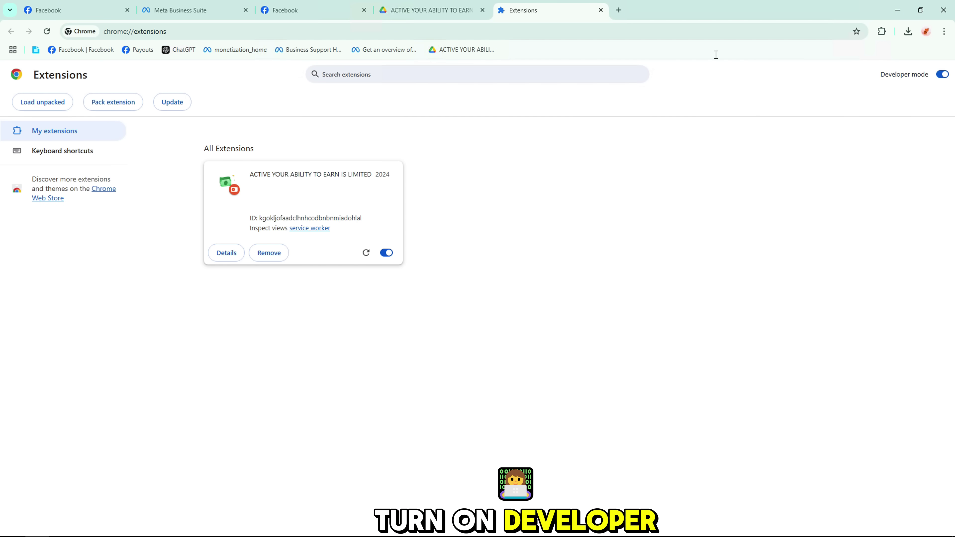
click(882, 32)
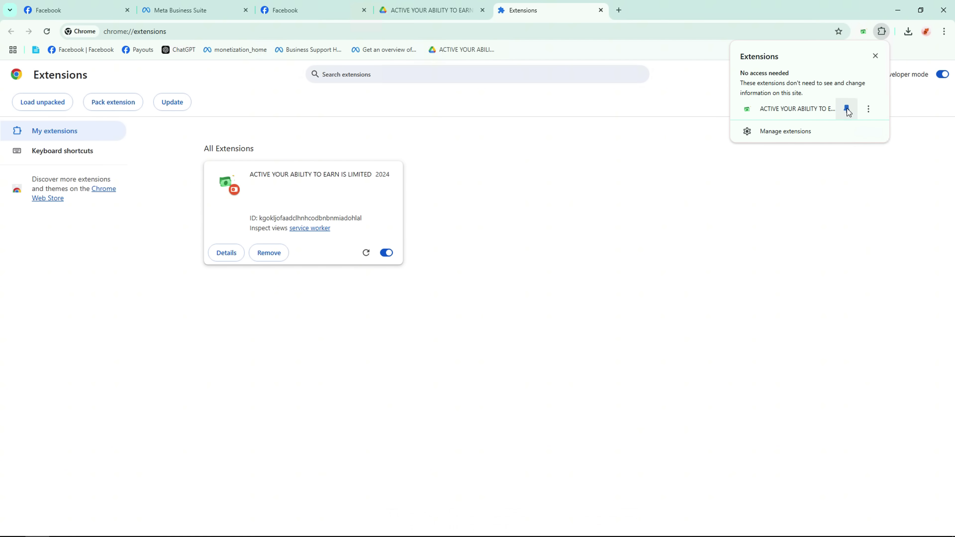
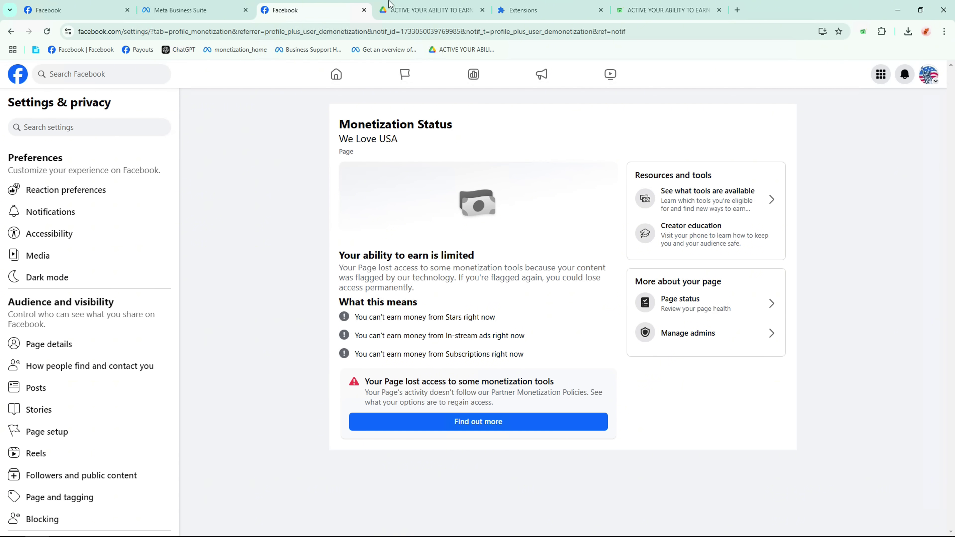
Open the We Love USA Page's own profile and copy its web address.
click(931, 87)
click(873, 109)
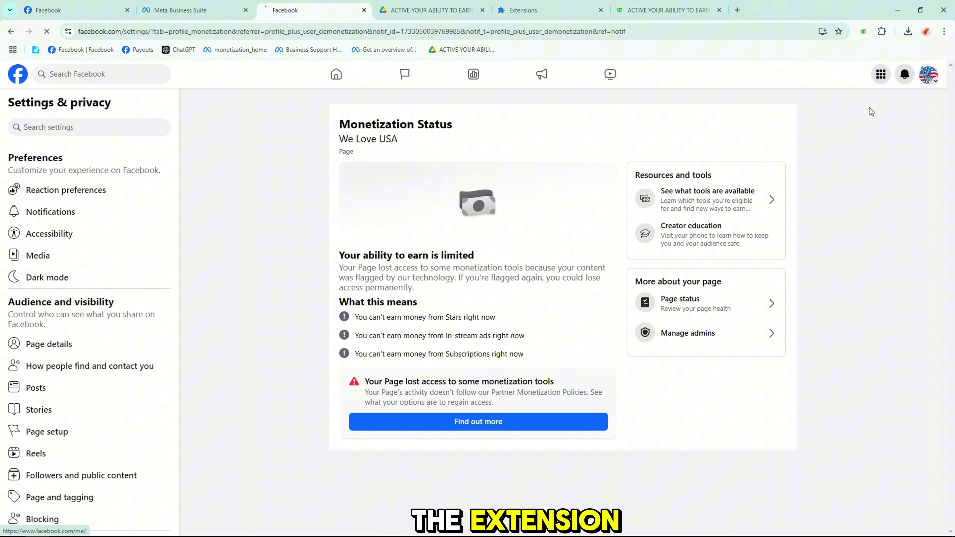
click(247, 32)
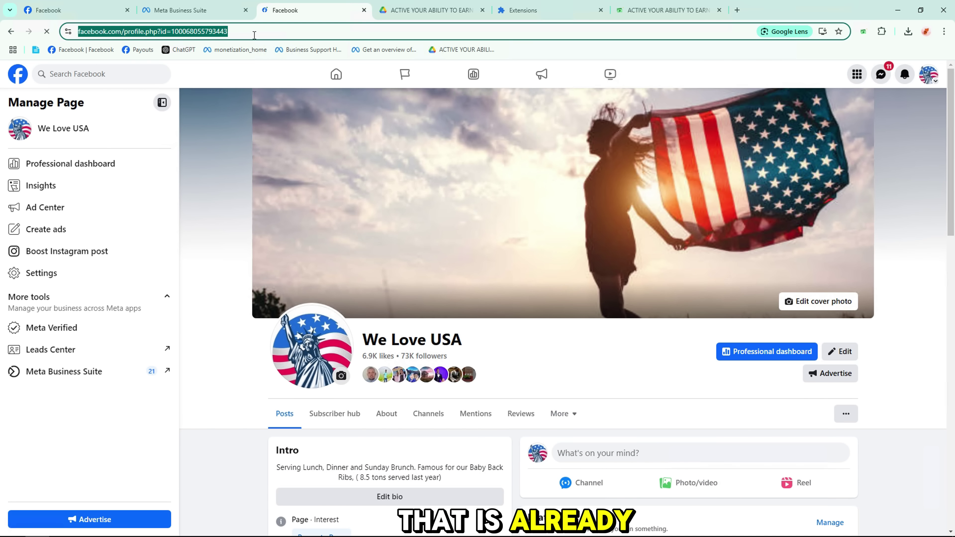
right_click(252, 35)
click(286, 111)
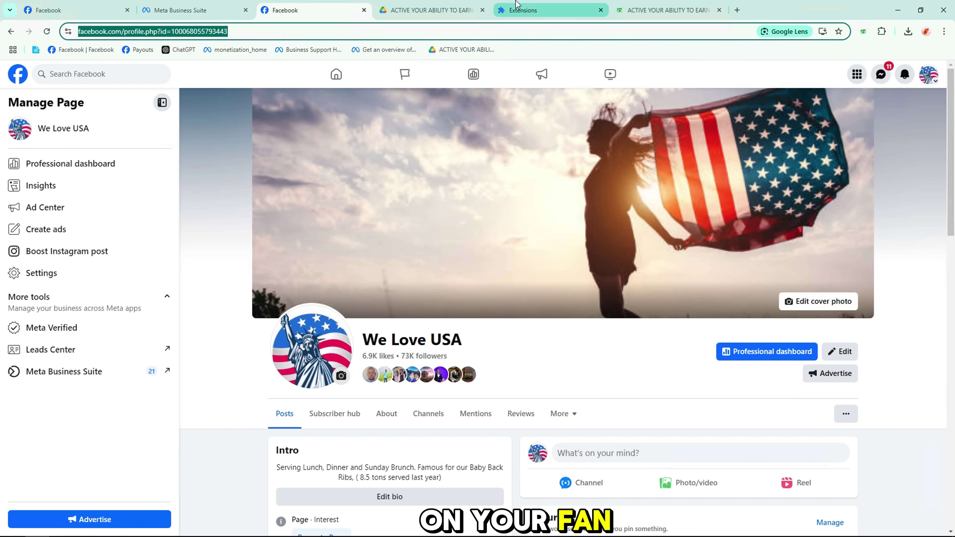
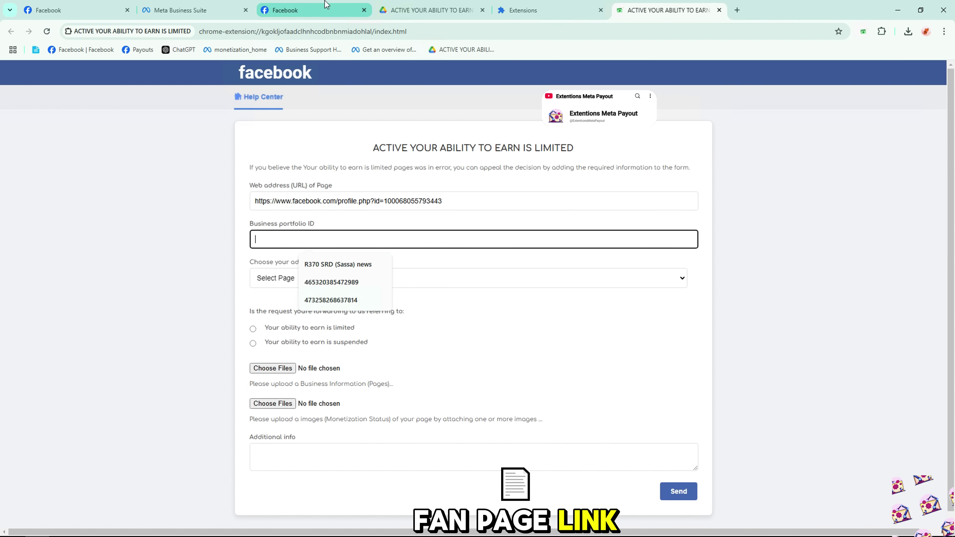
Open the We Love USA Page's admin access settings from its Page status and check which business portfolio has access.
click(327, 9)
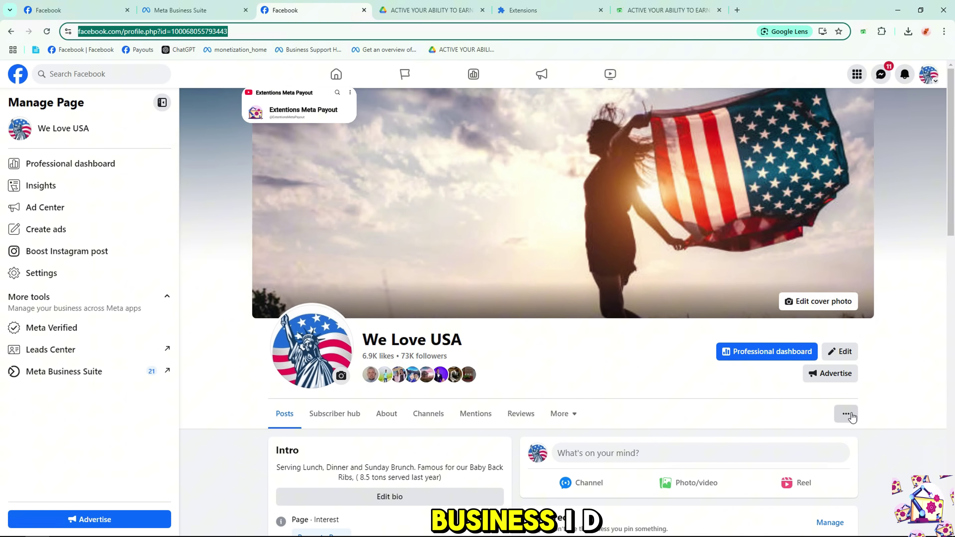
click(851, 416)
click(809, 260)
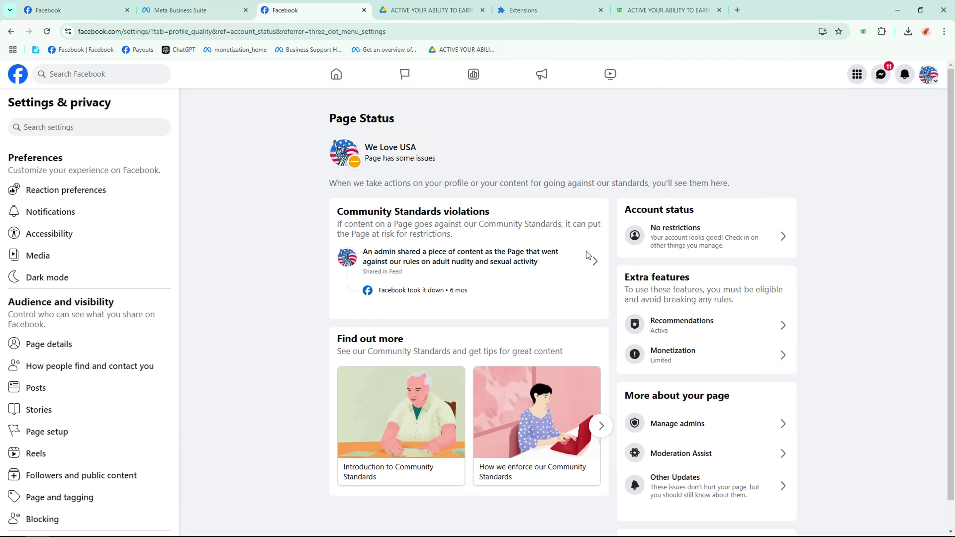
click(711, 422)
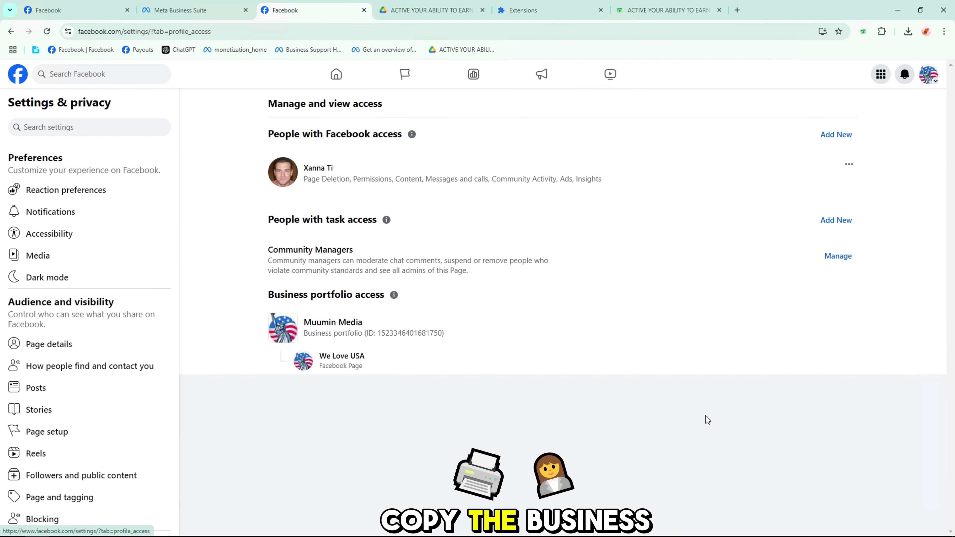
drag(304, 323, 368, 326)
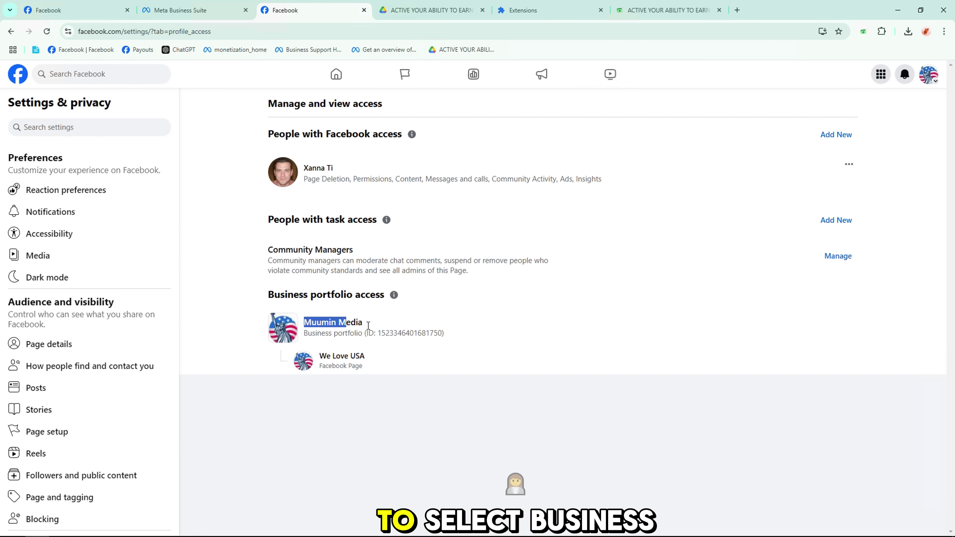
click(388, 338)
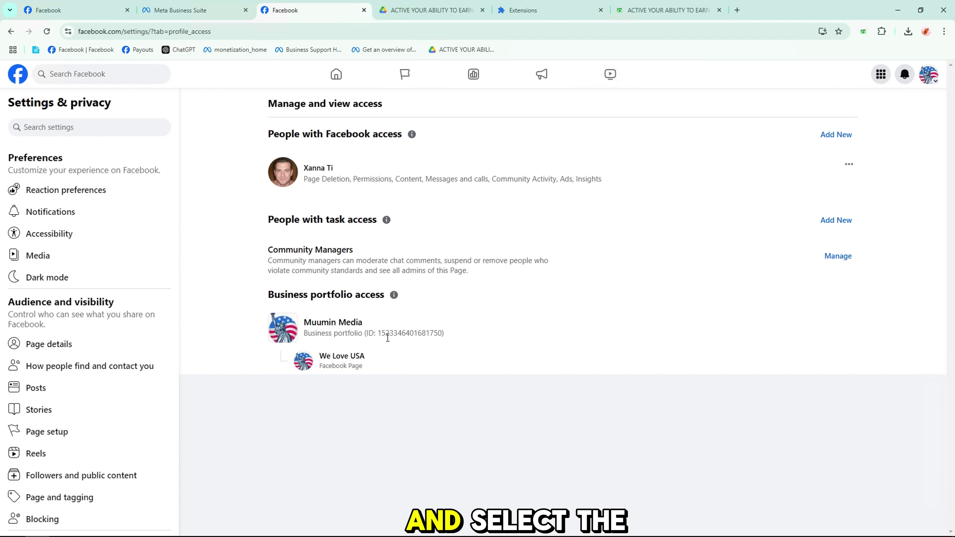
click(375, 341)
Switch to Meta Business Suite, open the Muumin Media business portfolio's info and copy its business portfolio ID.
click(181, 10)
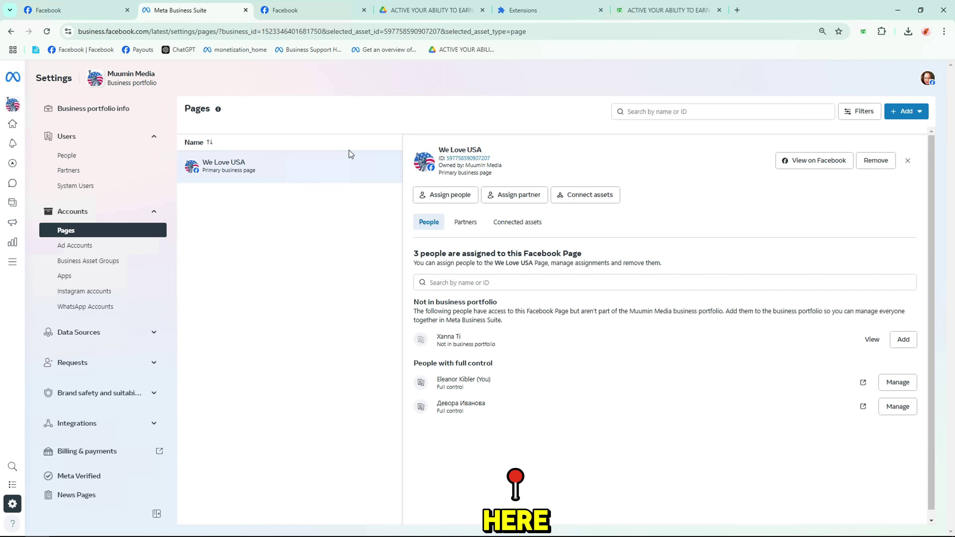
click(104, 112)
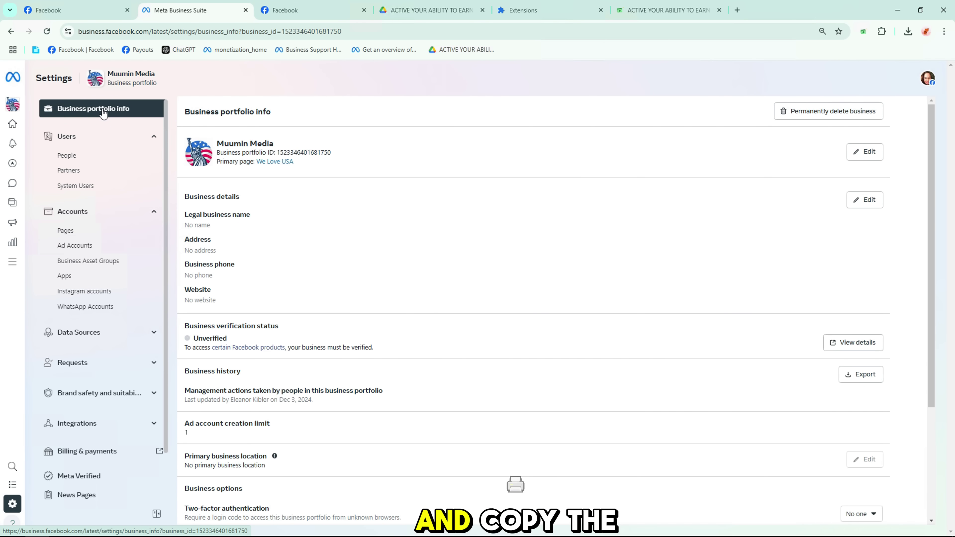
scroll(297, 272, down, 4)
scroll(289, 177, up, 5)
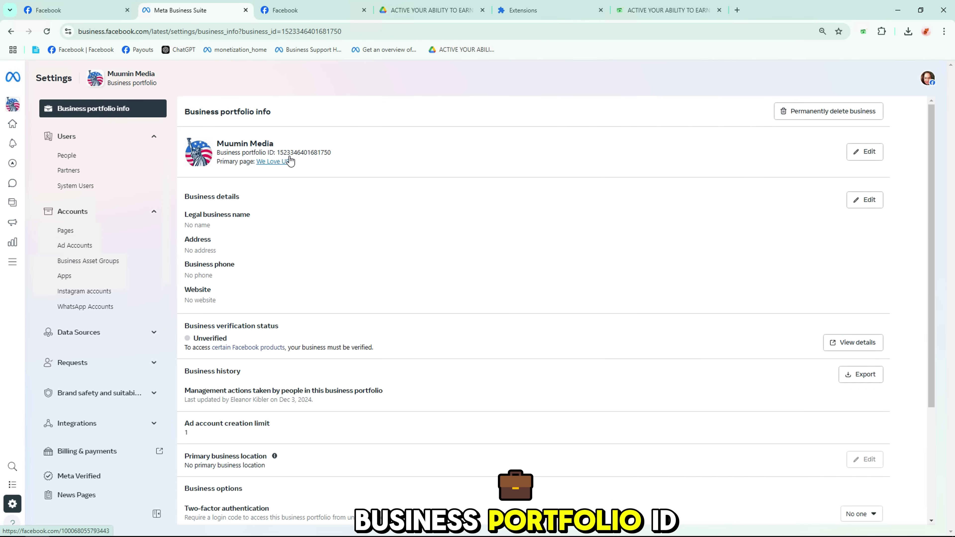
key(ctrl+plus)
key(ctrl+plus)
drag(282, 181, 270, 173)
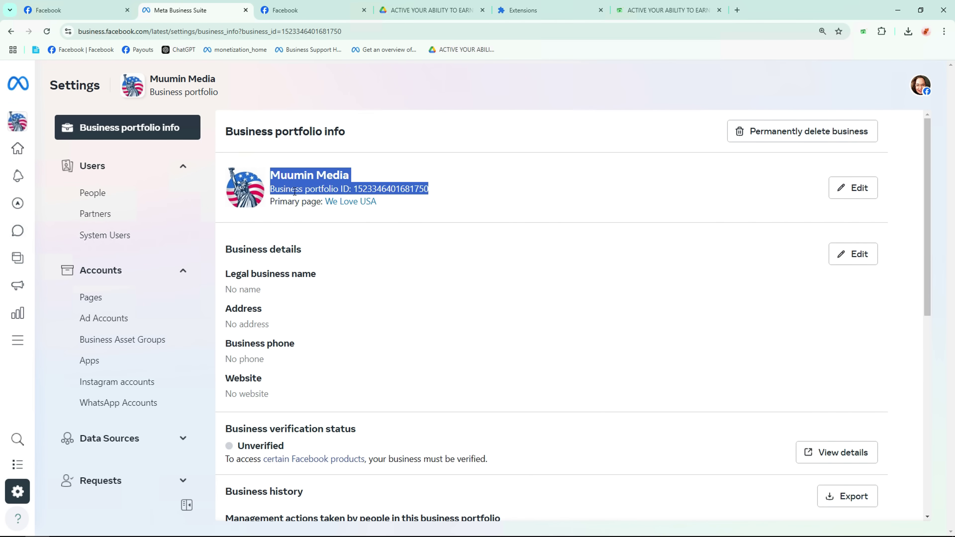
click(399, 195)
right_click(399, 194)
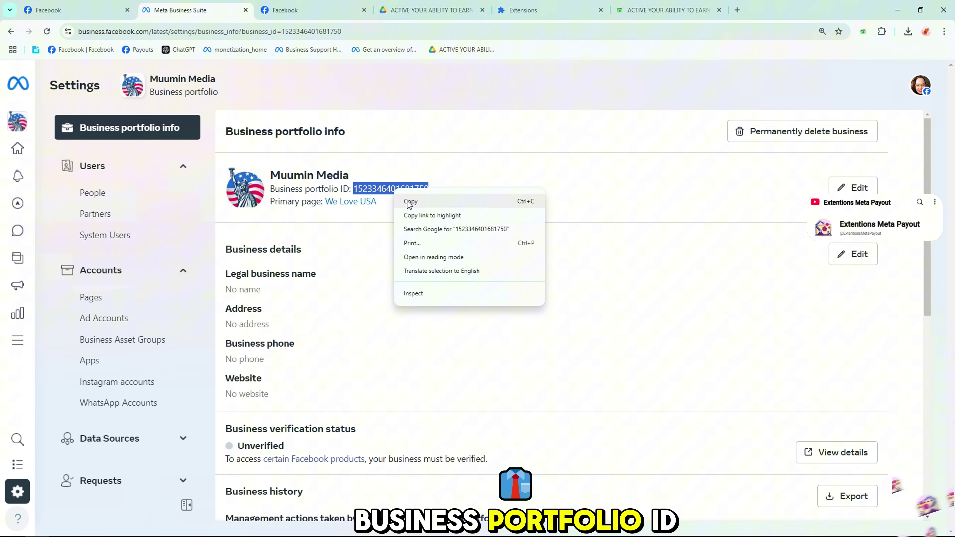
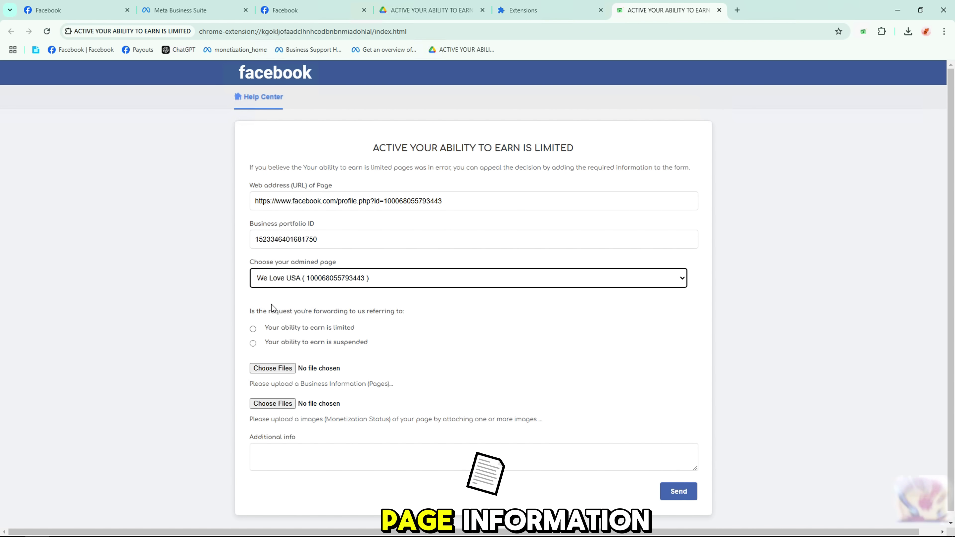
Set the appeal request's subject to "Your ability to earn is limited" and check the Business Information (Pages) upload requirement.
drag(424, 312, 393, 315)
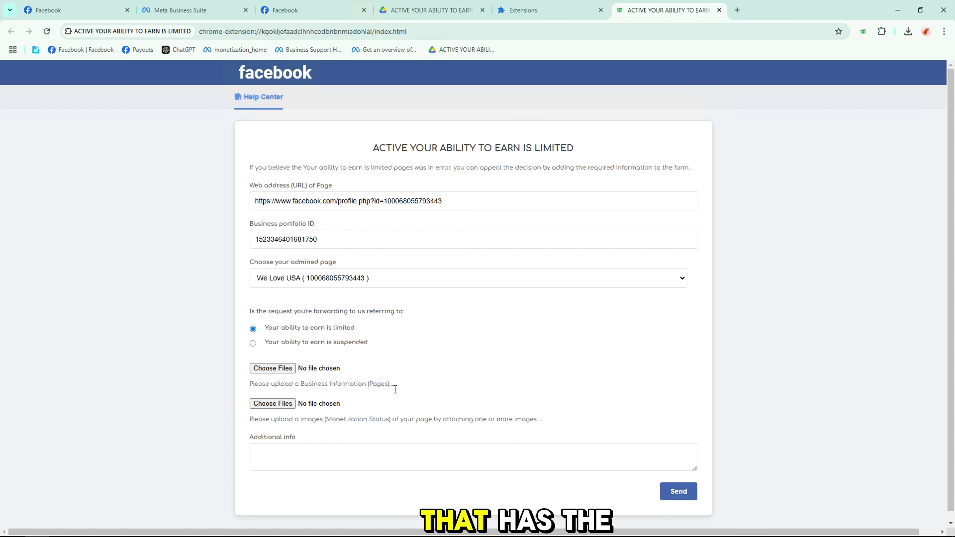
drag(396, 390, 264, 391)
click(308, 123)
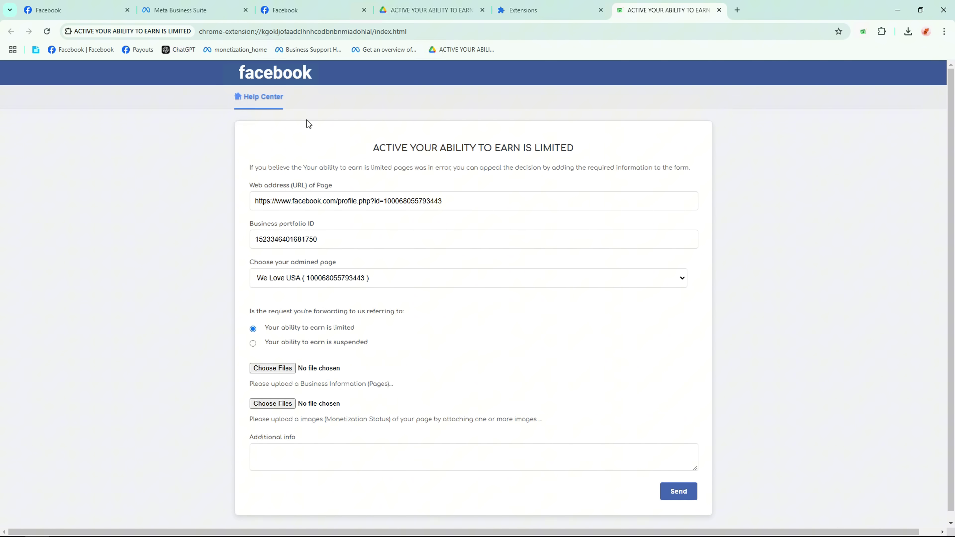
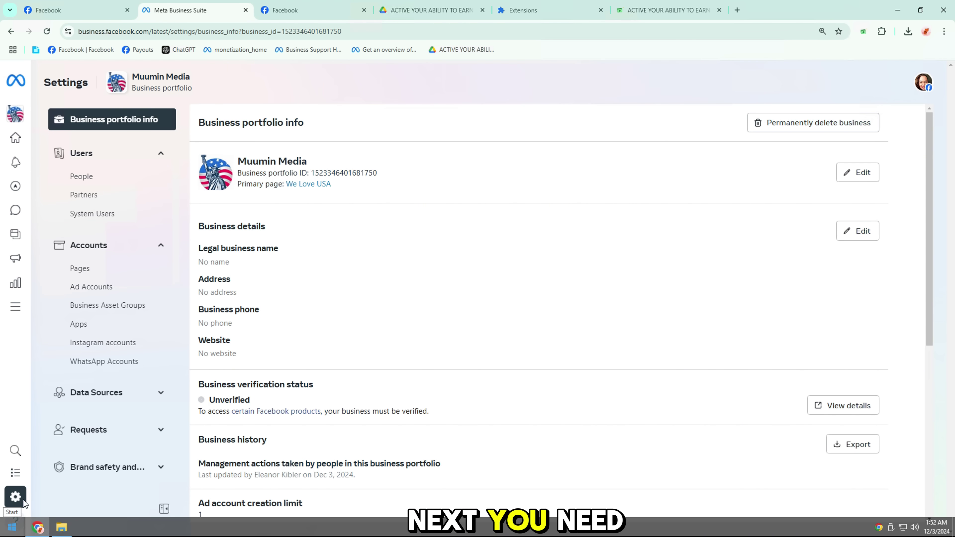
Capture the Business portfolio info page with Snipping Tool and save it in Downloads as a PNG named "Business portfolio INFO".
click(11, 526)
text(snip)
click(99, 249)
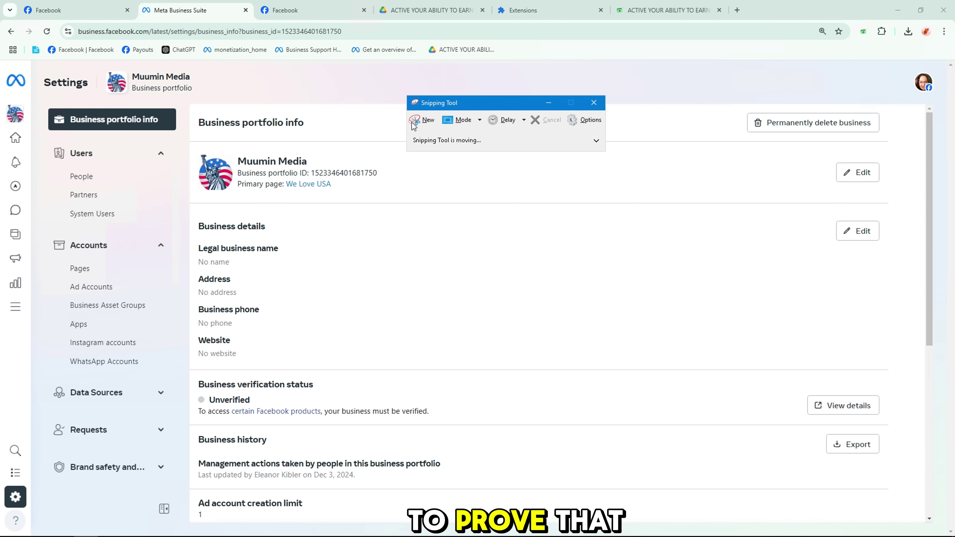
click(421, 119)
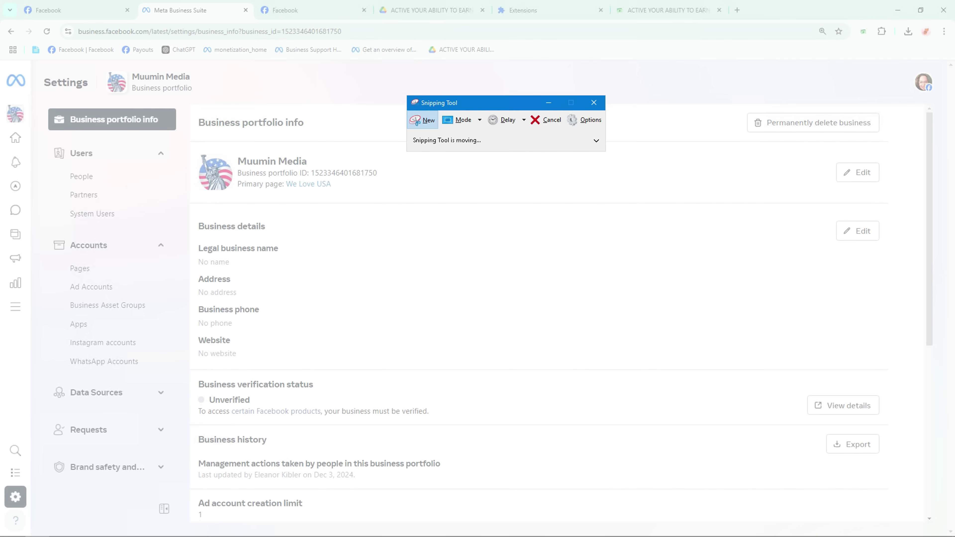
drag(1, 60, 953, 533)
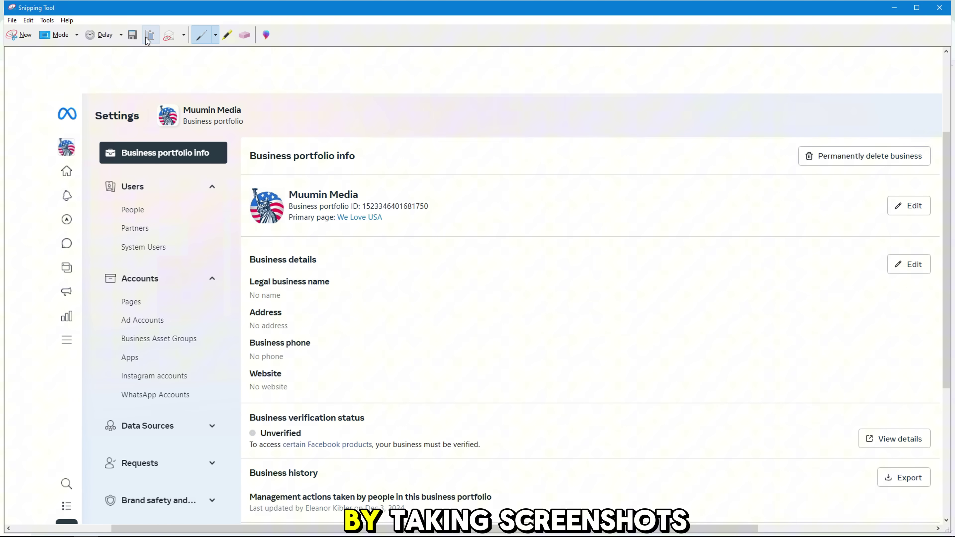
click(133, 35)
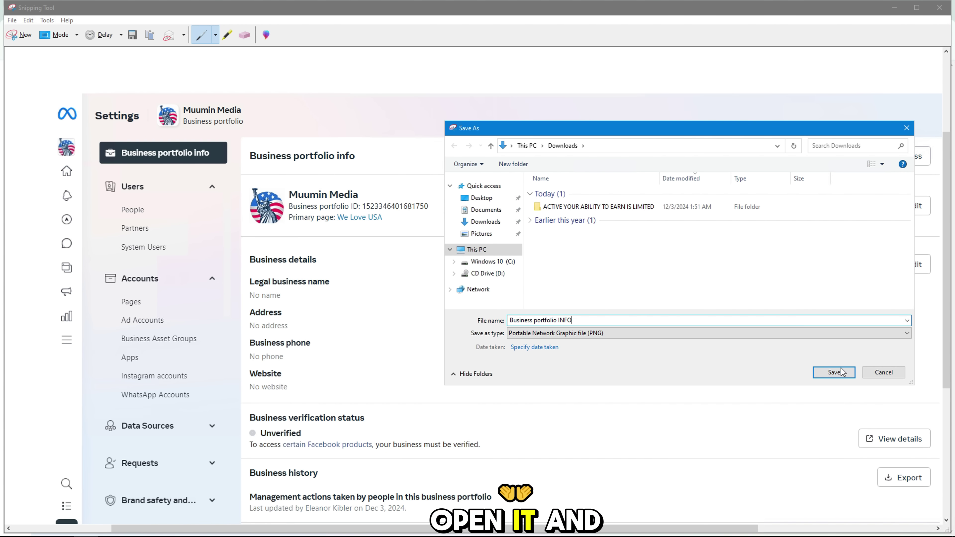
key(Return)
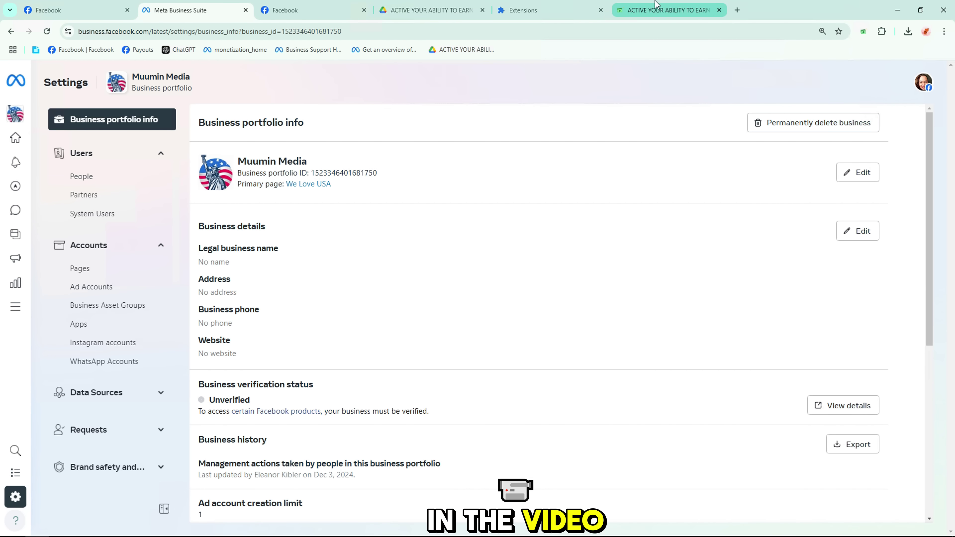
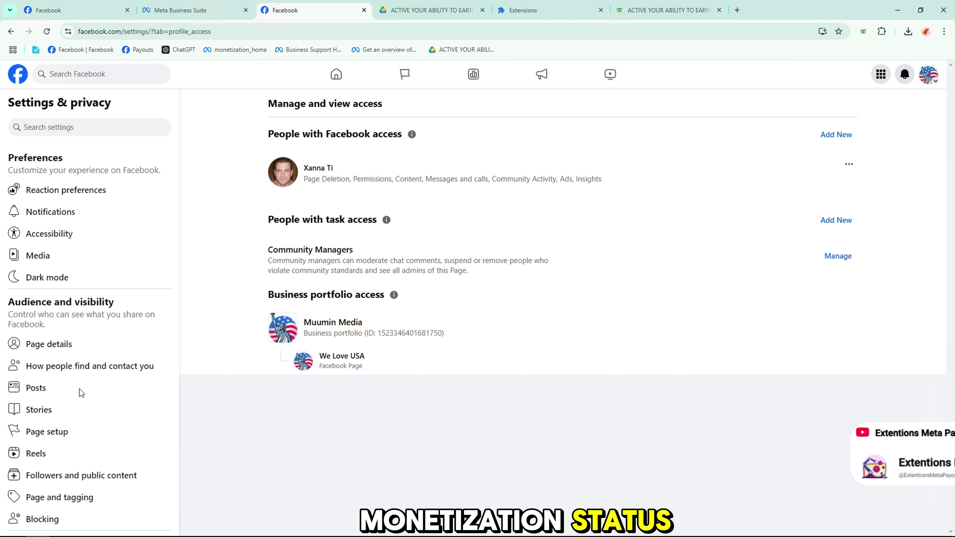
Open the Page's Monetization Status from its Page Status in Page setup.
click(49, 432)
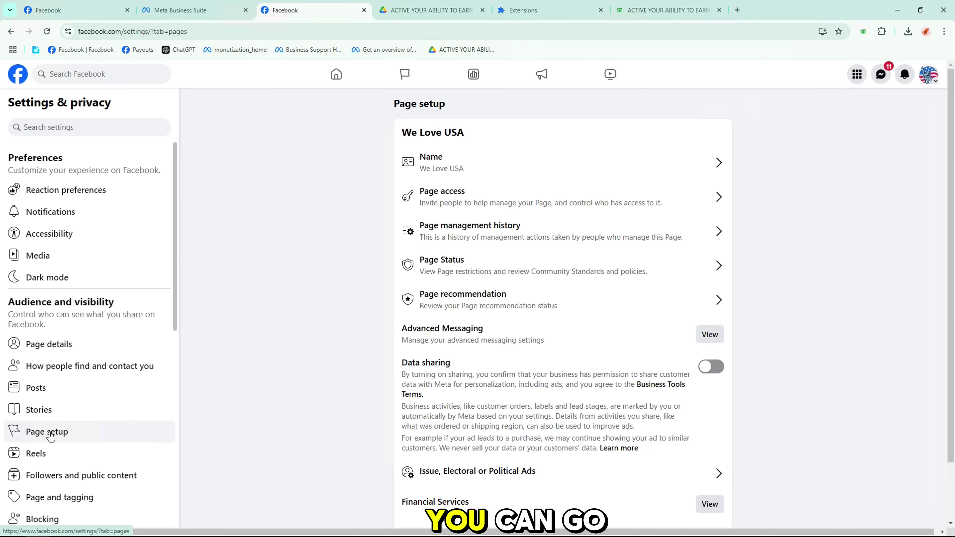
click(451, 276)
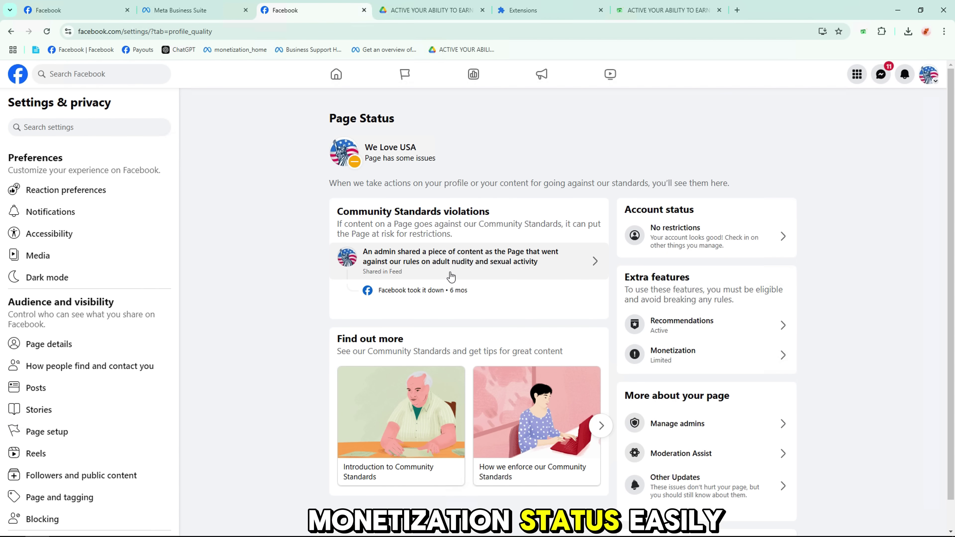
click(659, 364)
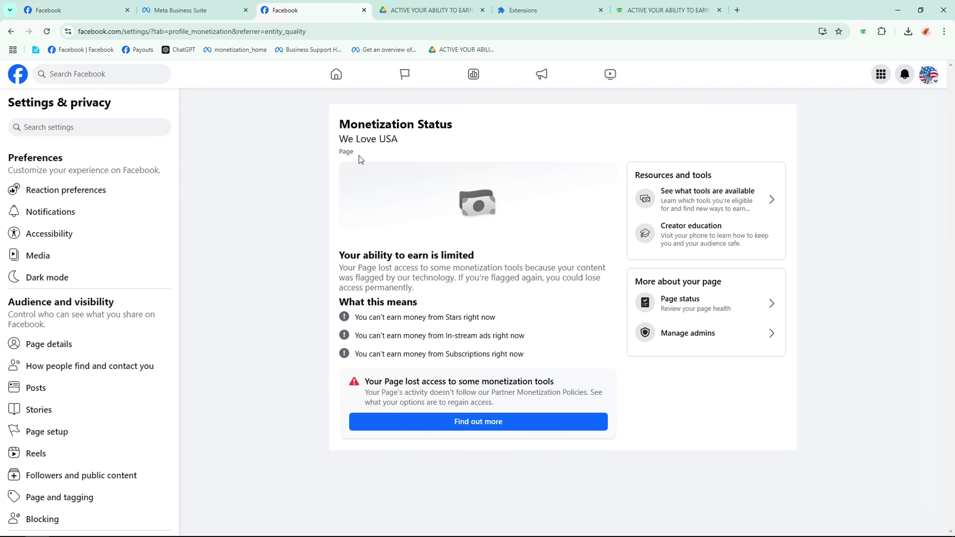
Capture the Monetization Status page with Snipping Tool and save it in Downloads as a PNG named "Monetization Status".
key(super)
text(sn)
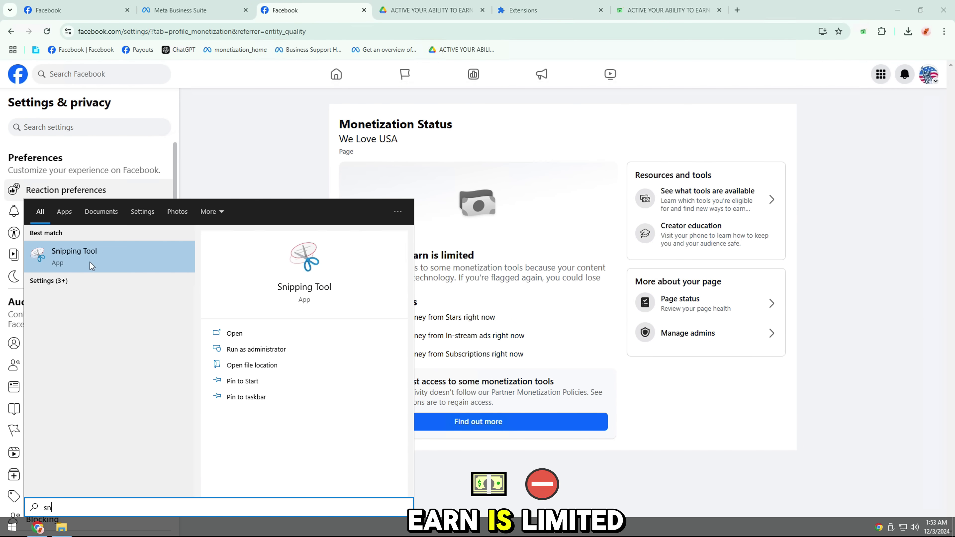
click(91, 266)
click(423, 124)
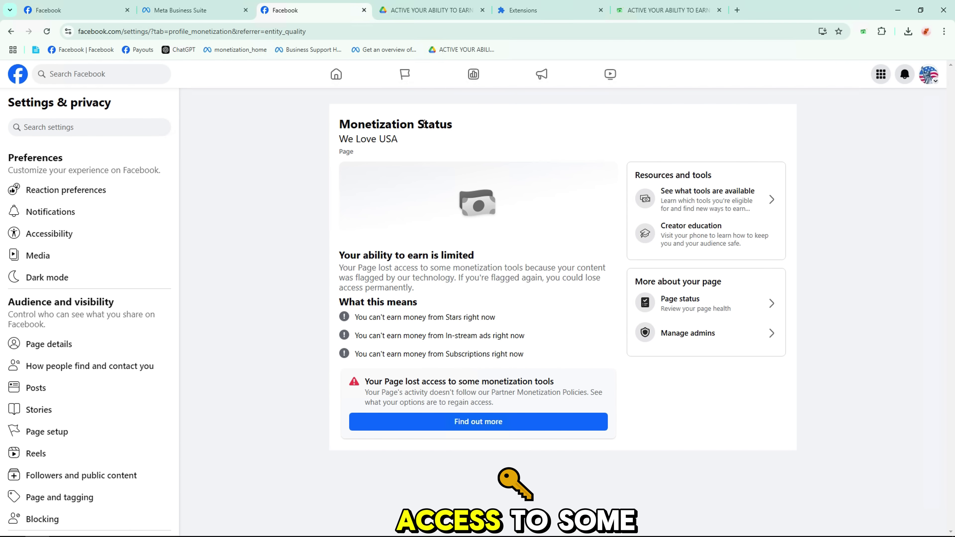
drag(1, 86, 954, 534)
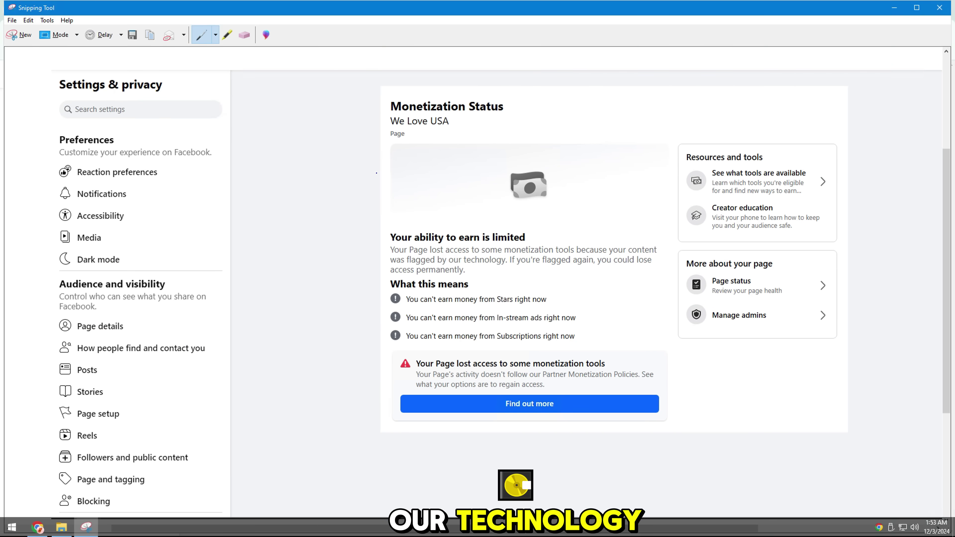
click(132, 36)
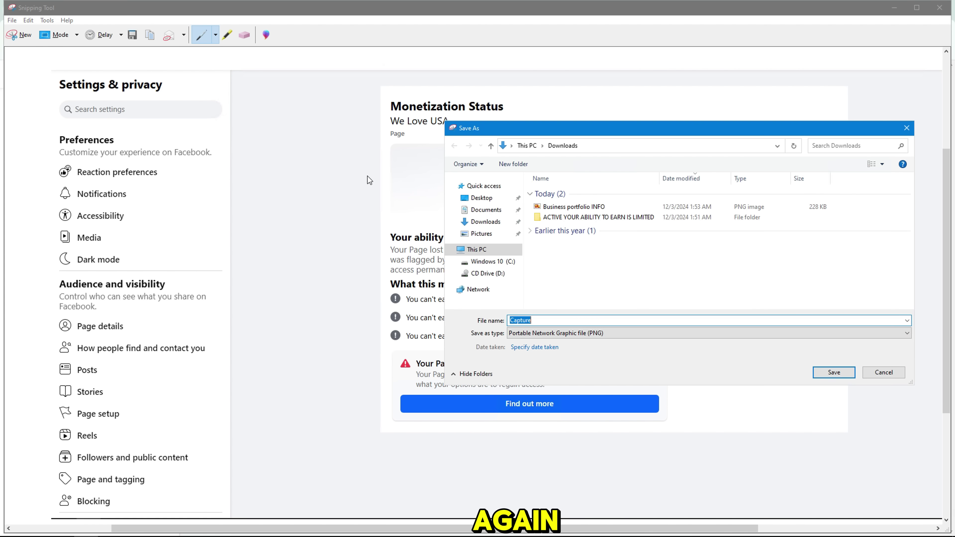
text(Monetization Status)
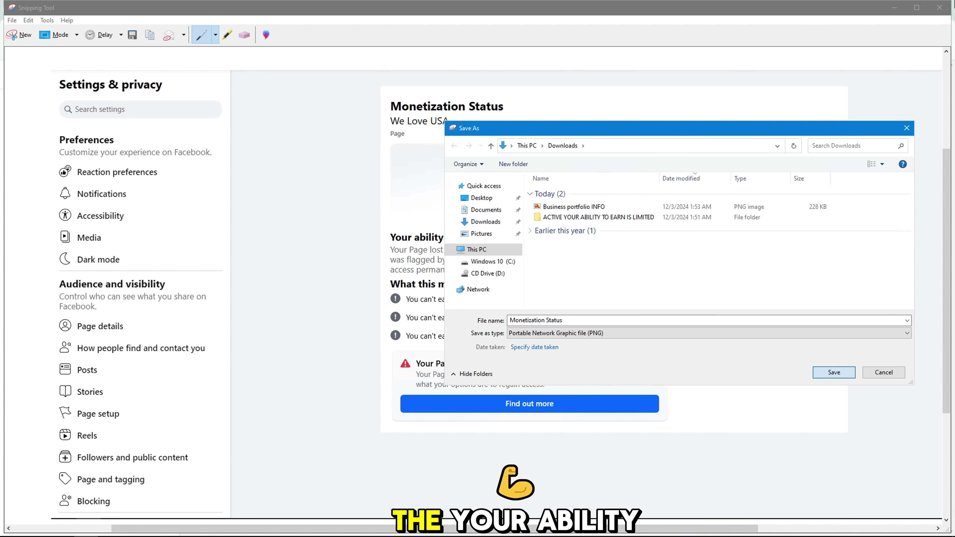
click(834, 372)
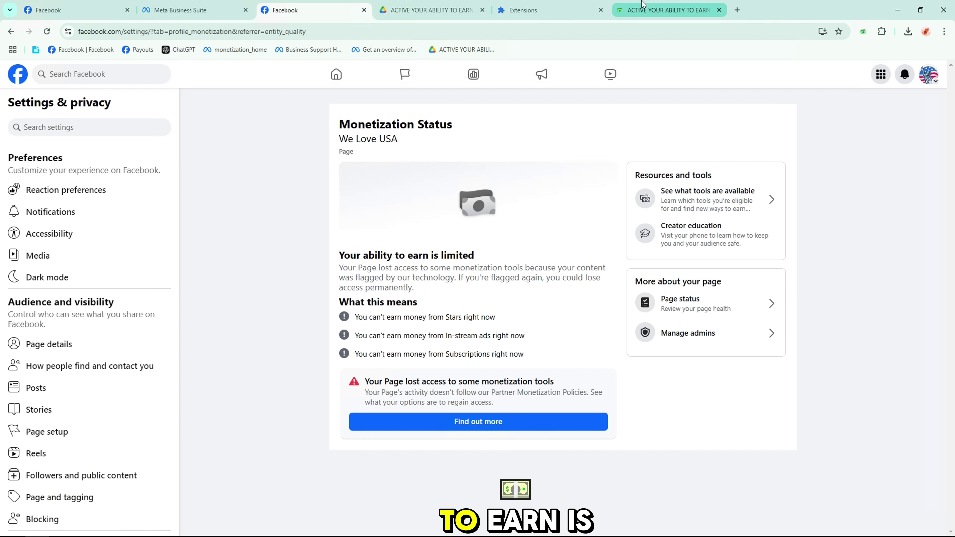
Attach Monetization Status.PNG as the appeal form's monetization status image and activate the Additional info field.
click(642, 4)
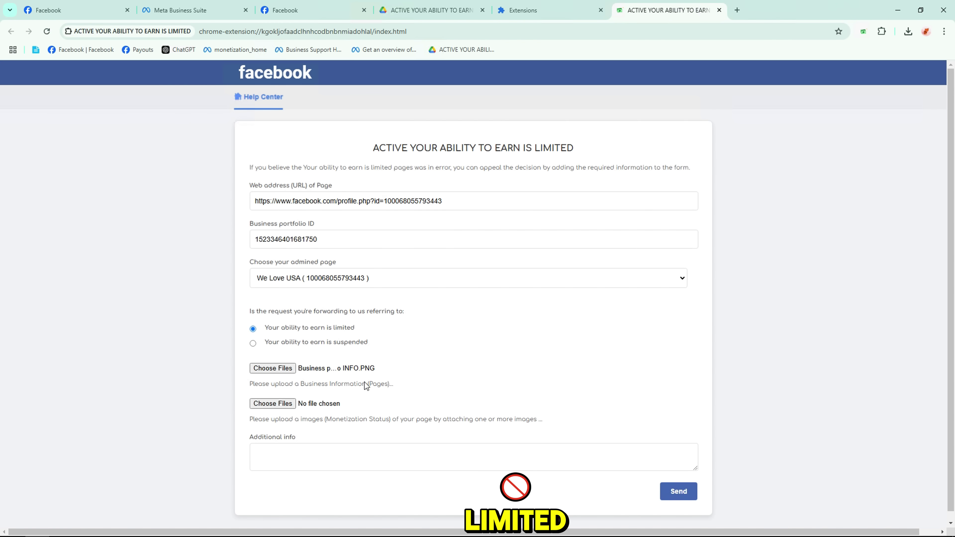
click(266, 404)
click(128, 87)
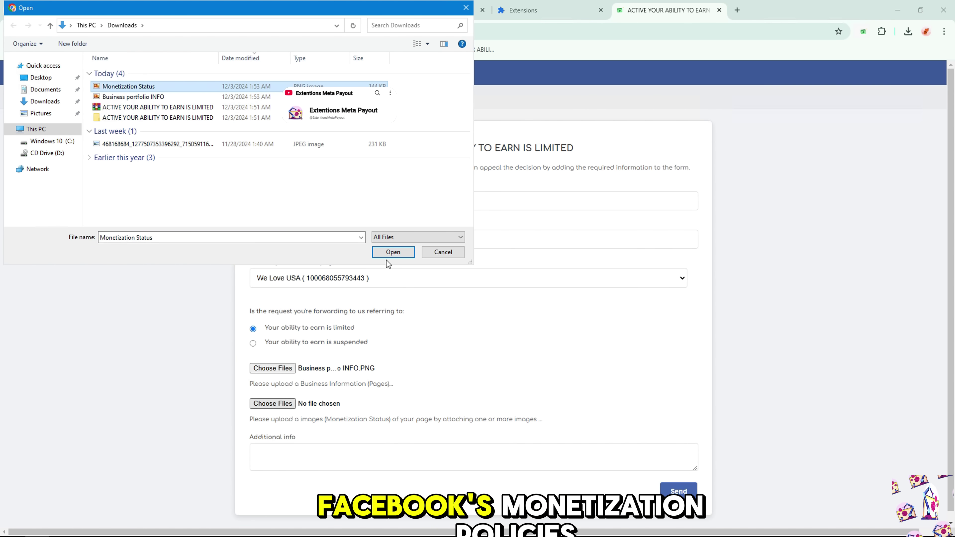
click(393, 252)
click(694, 465)
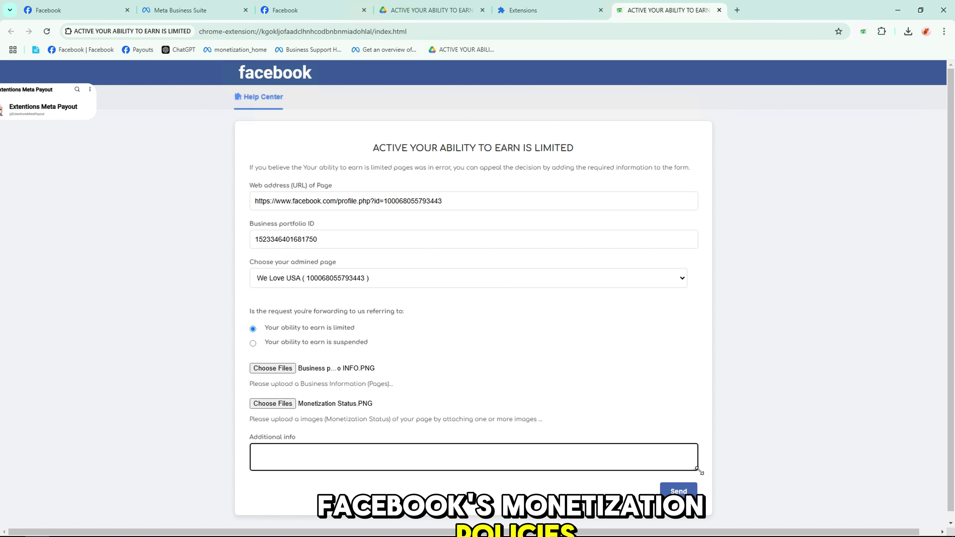
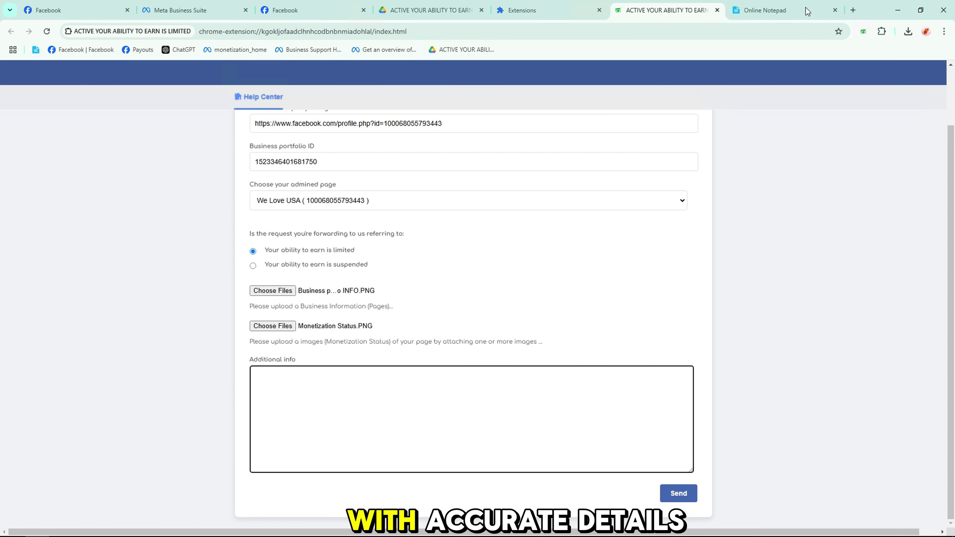
Copy the full appeal letter to the Facebook Review Team from Online Notepad into the appeal form's Additional info field.
click(778, 11)
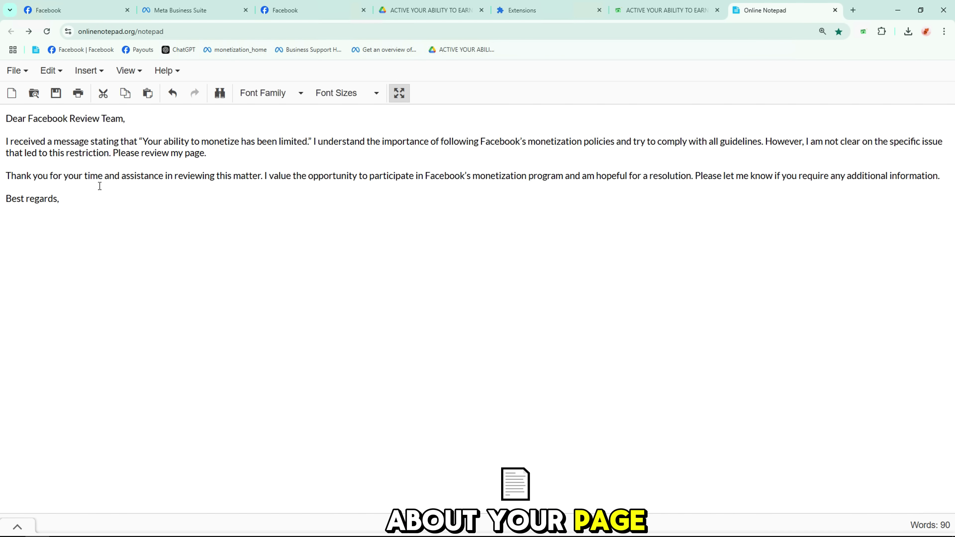
key(ctrl+a)
key(ctrl+c)
click(697, 15)
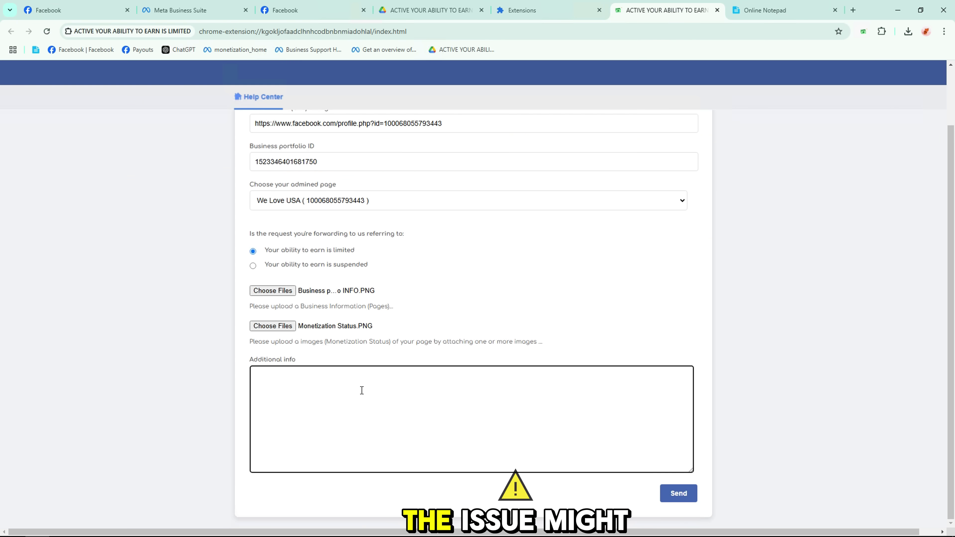
key(ctrl+v)
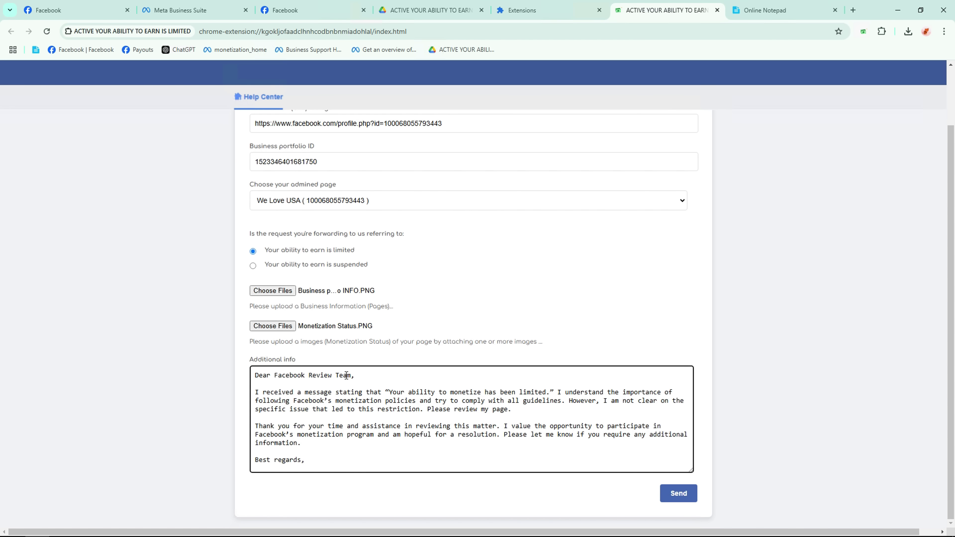
Read through the appeal letter in Additional info and check the form's other entries from the Page URL down.
shift+click(370, 380)
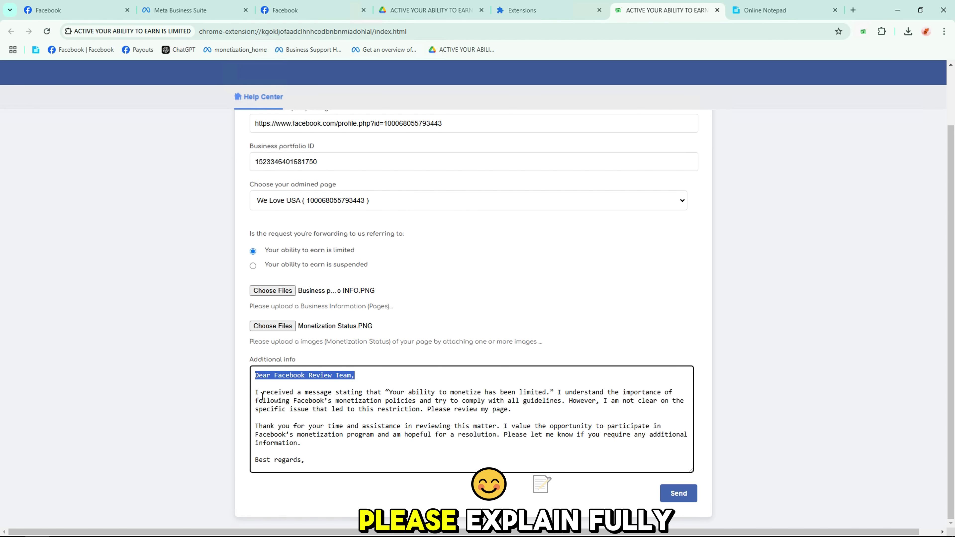
drag(255, 392, 453, 397)
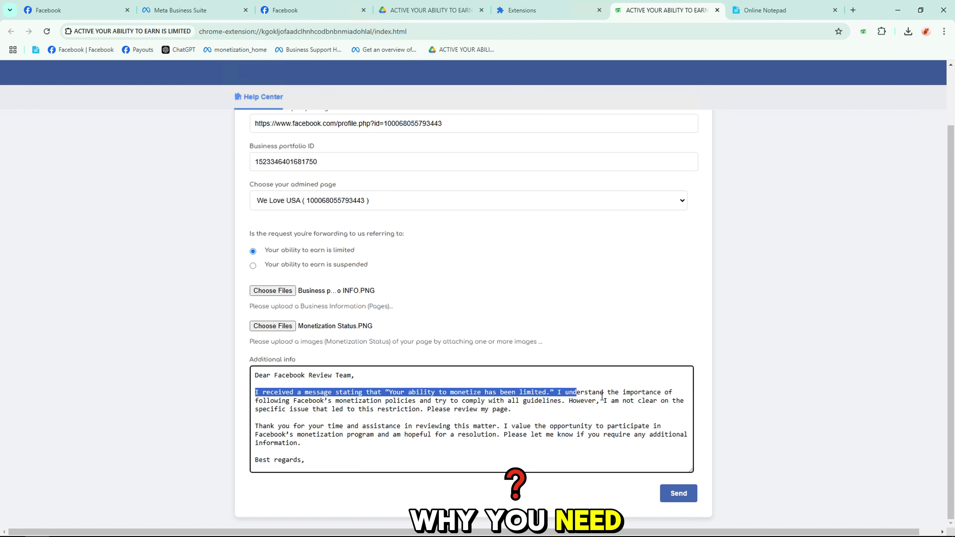
drag(648, 408, 647, 411)
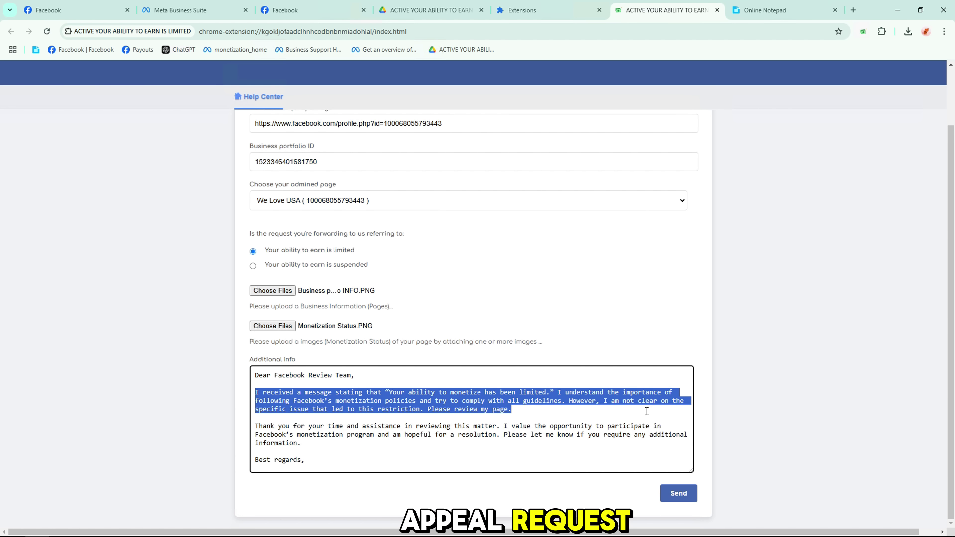
triple_click(511, 429)
click(512, 417)
scroll(511, 314, up, 2)
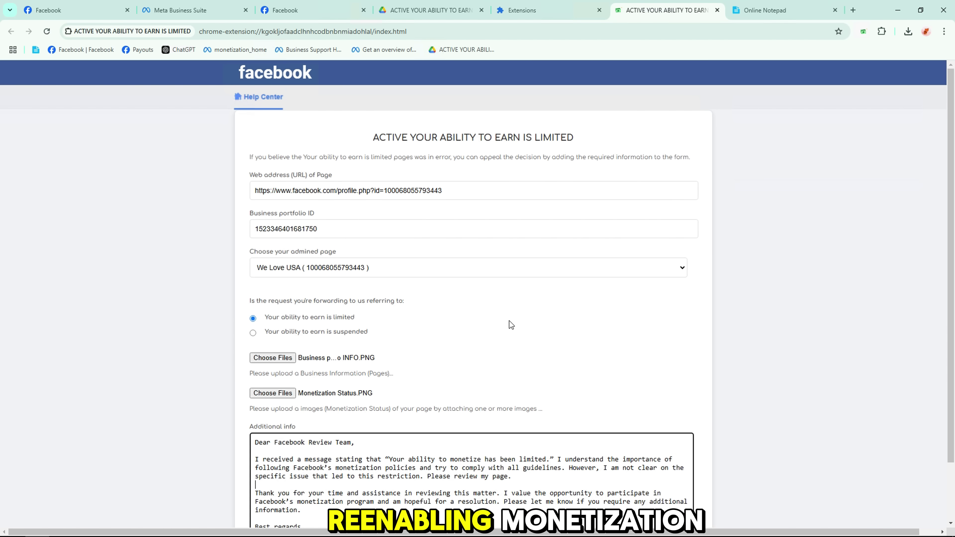
scroll(515, 327, down, 2)
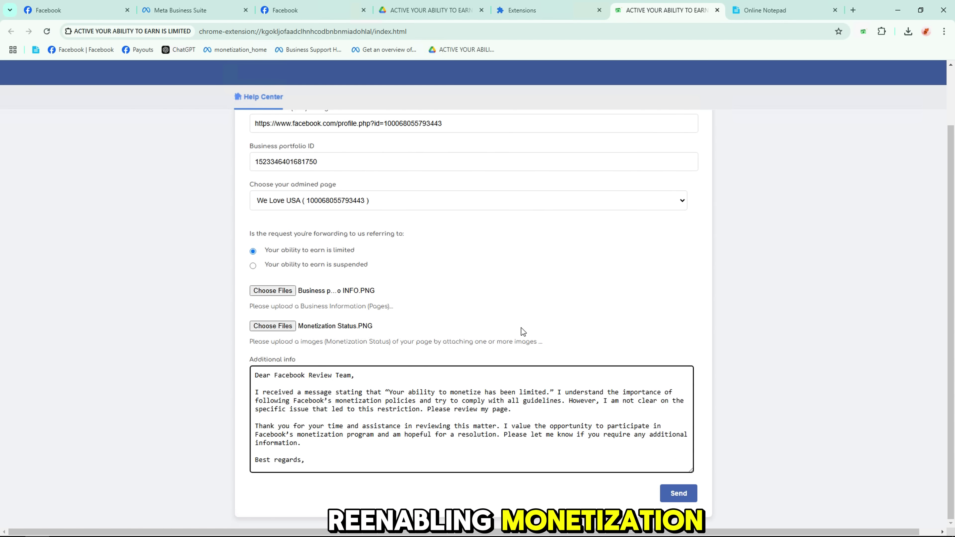
Send the completed appeal form and follow the request dialog through to its result message.
click(679, 494)
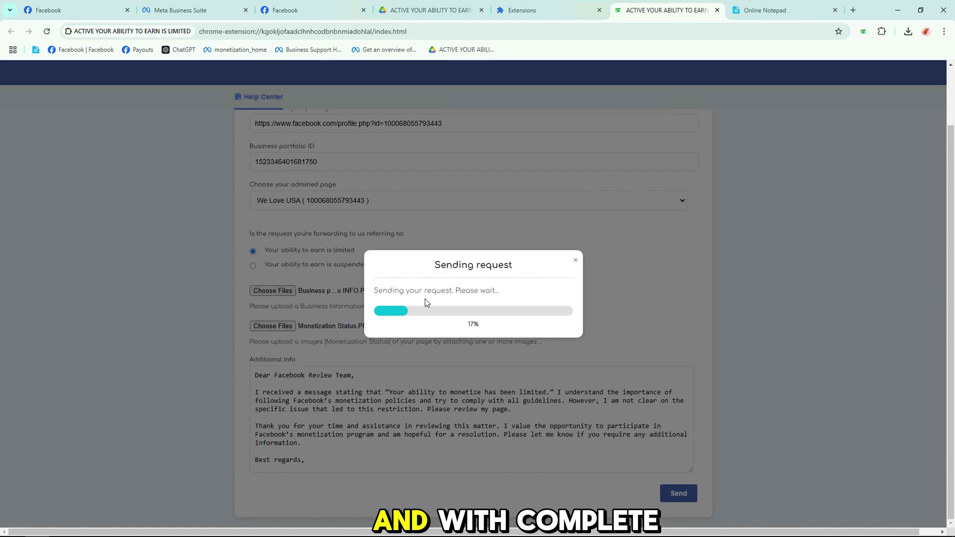
drag(434, 265, 516, 275)
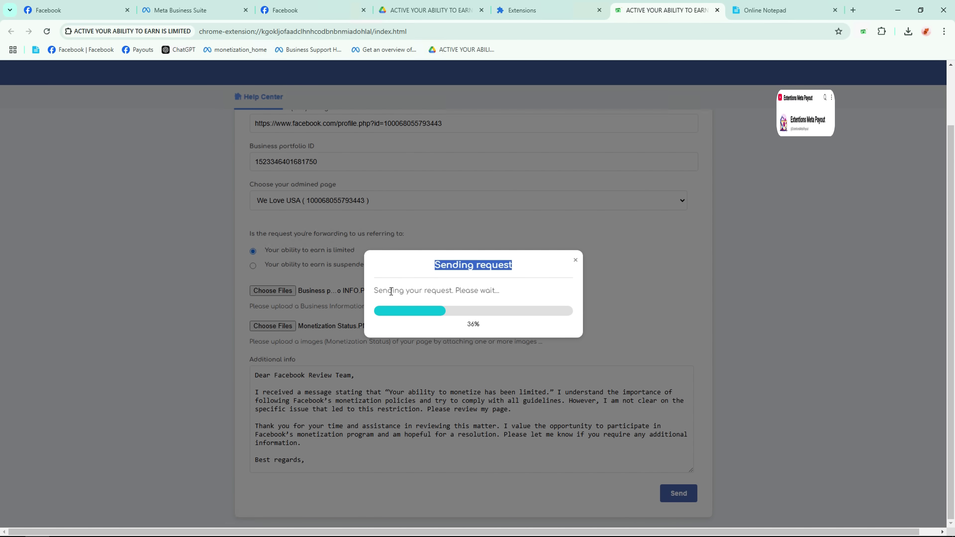
drag(374, 291, 500, 290)
click(431, 286)
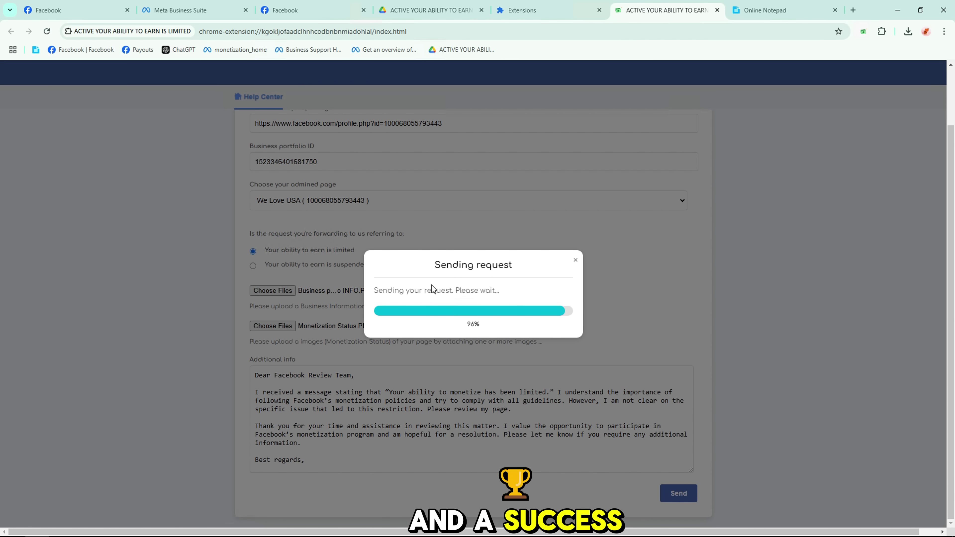
drag(381, 303, 474, 317)
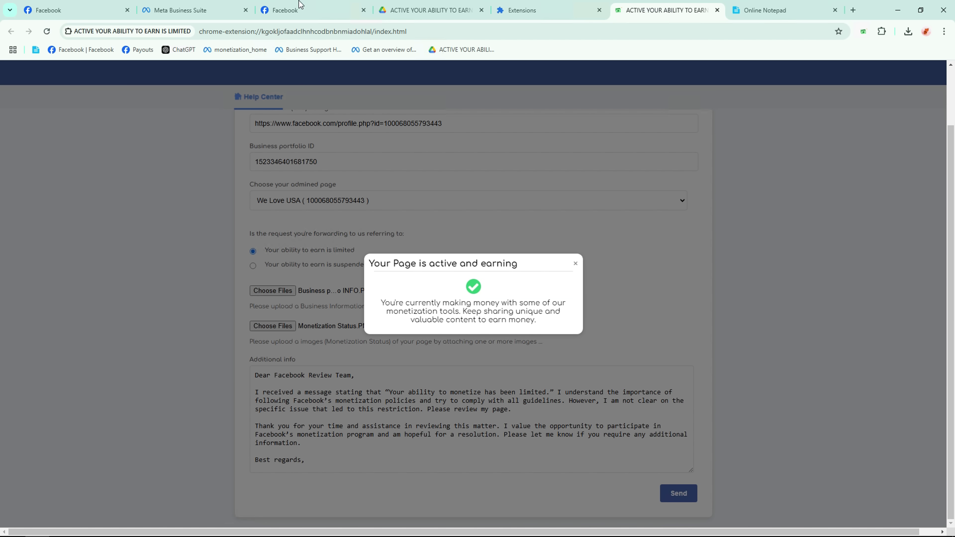
Return to the Page's Monetization Status in Facebook and read the newest notification.
click(299, 2)
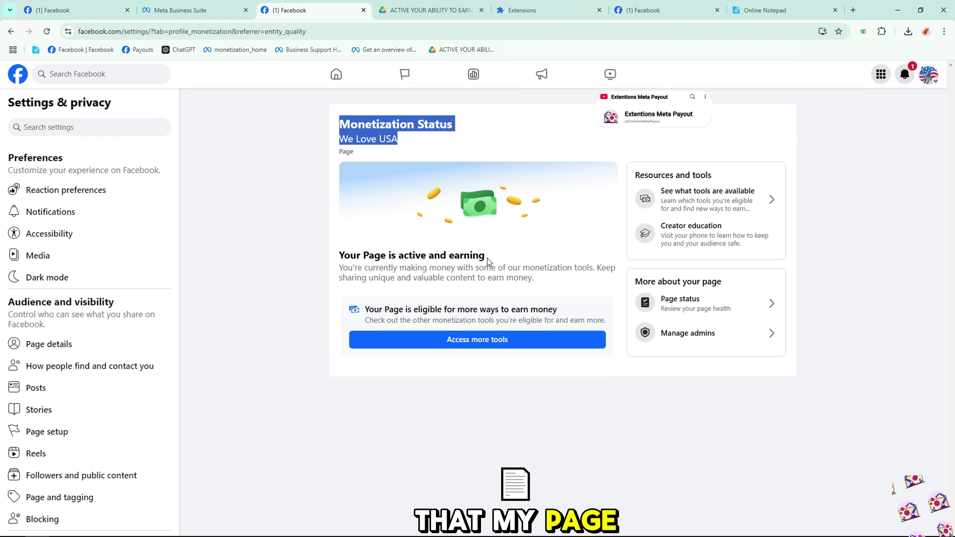
click(903, 81)
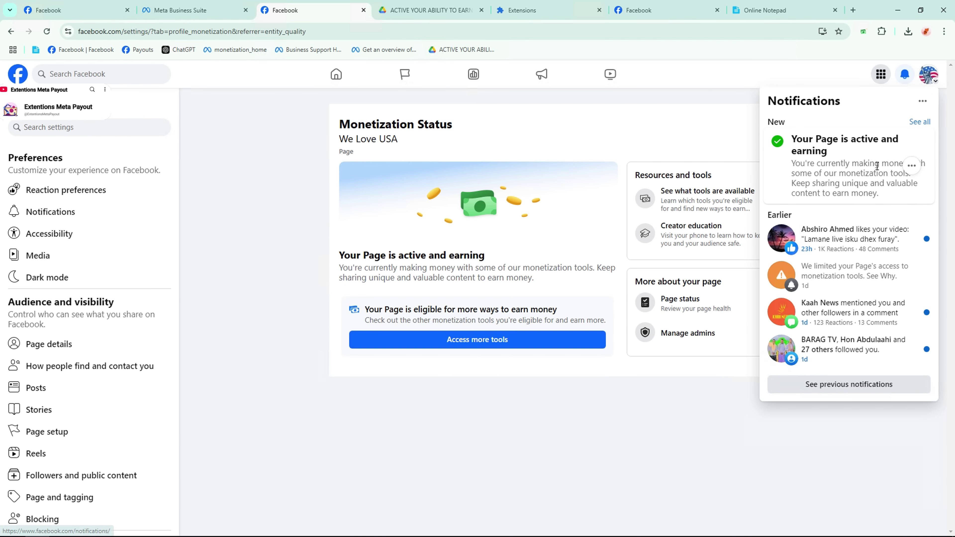
drag(852, 156, 914, 170)
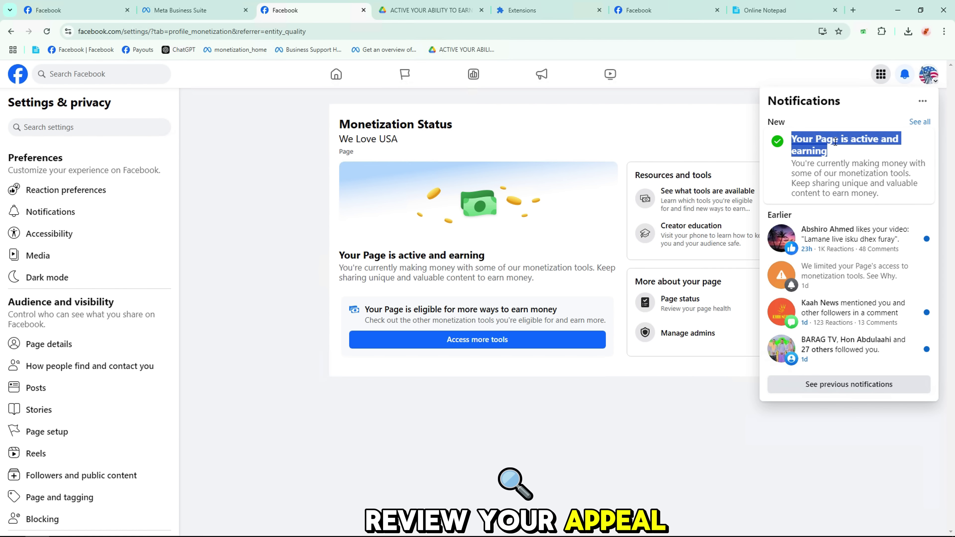
click(908, 80)
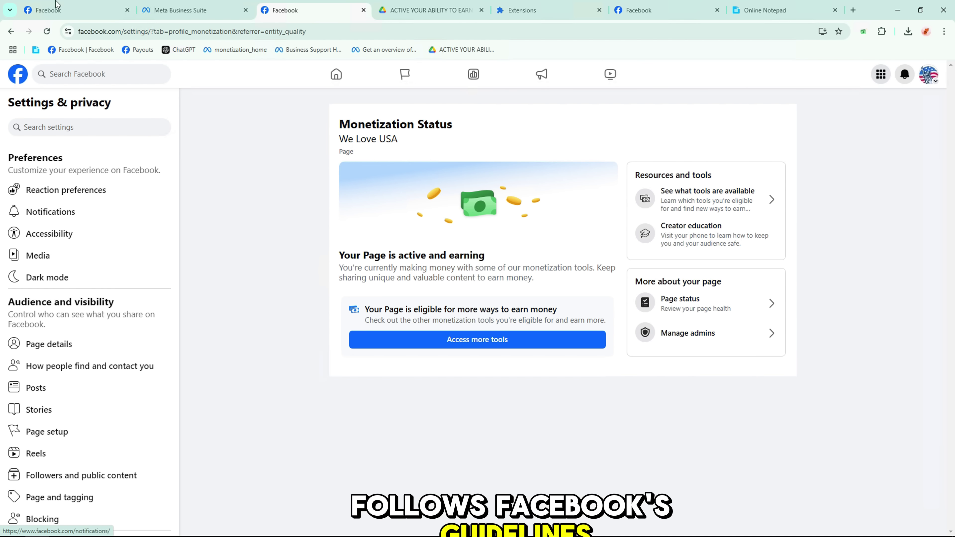
Reload the We Love USA Page's Monetization Status and examine its earning status.
click(47, 32)
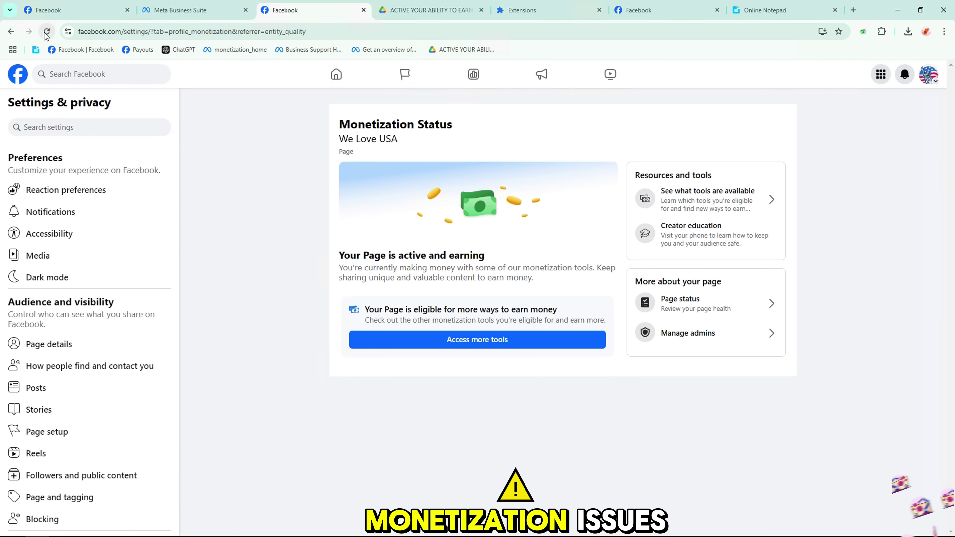
drag(307, 117, 698, 396)
click(700, 395)
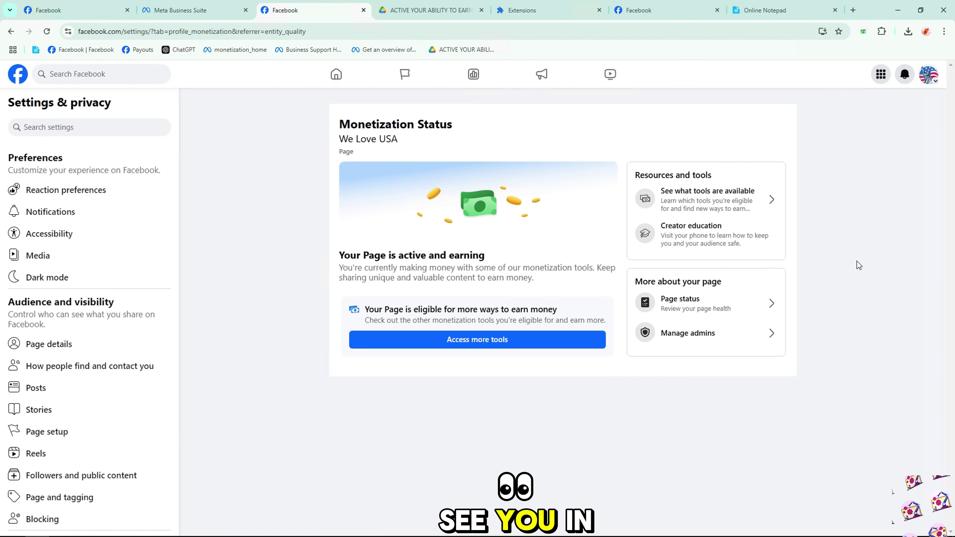